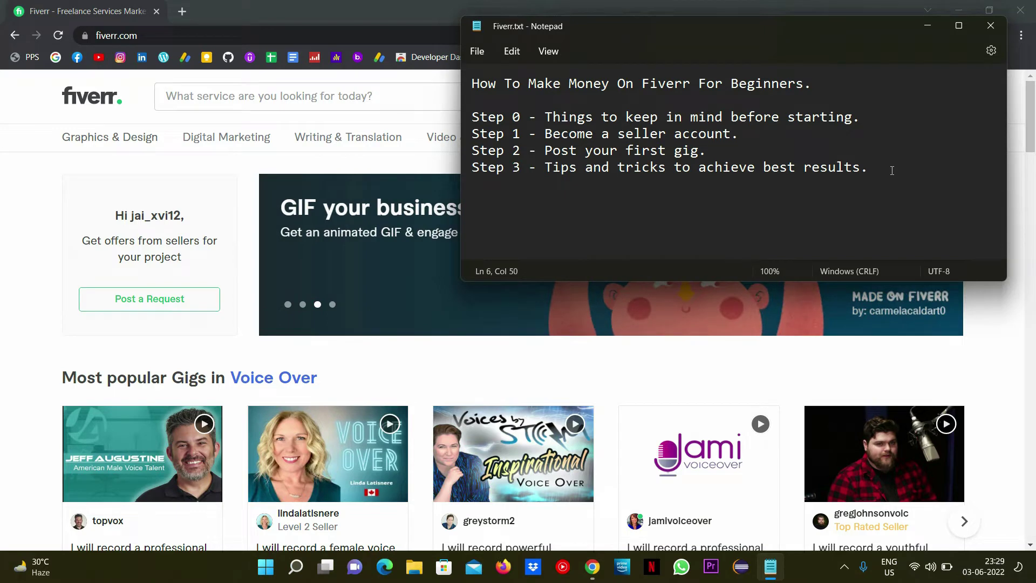
# Step: Add a new line to the Fiverr.txt outline and glance at the Fiverr home page
pyautogui.press('Return')
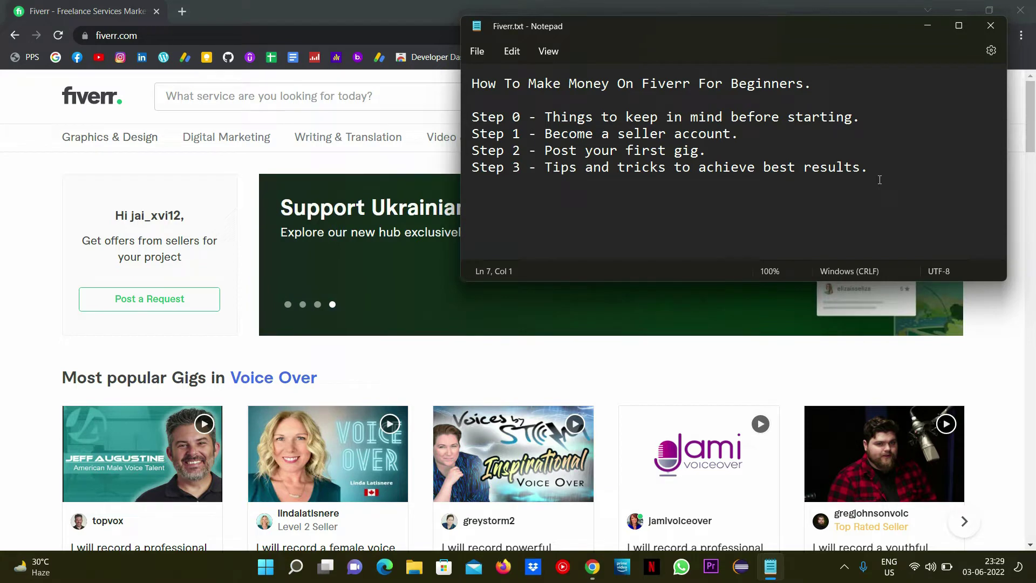
pyautogui.tripleClick(887, 114)
pyautogui.click(886, 113)
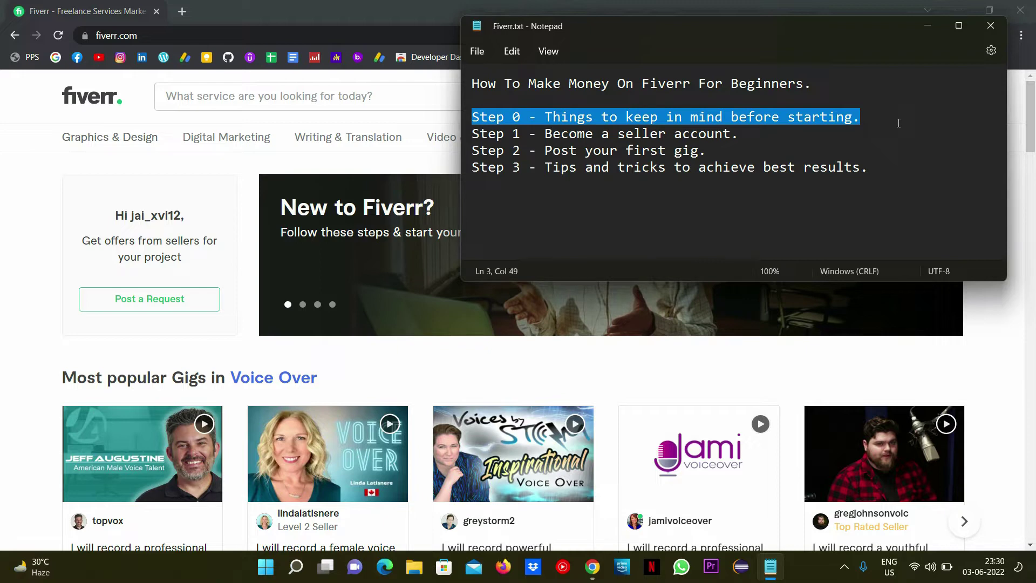
pyautogui.click(1019, 355)
pyautogui.scroll(-3, 1008, 400)
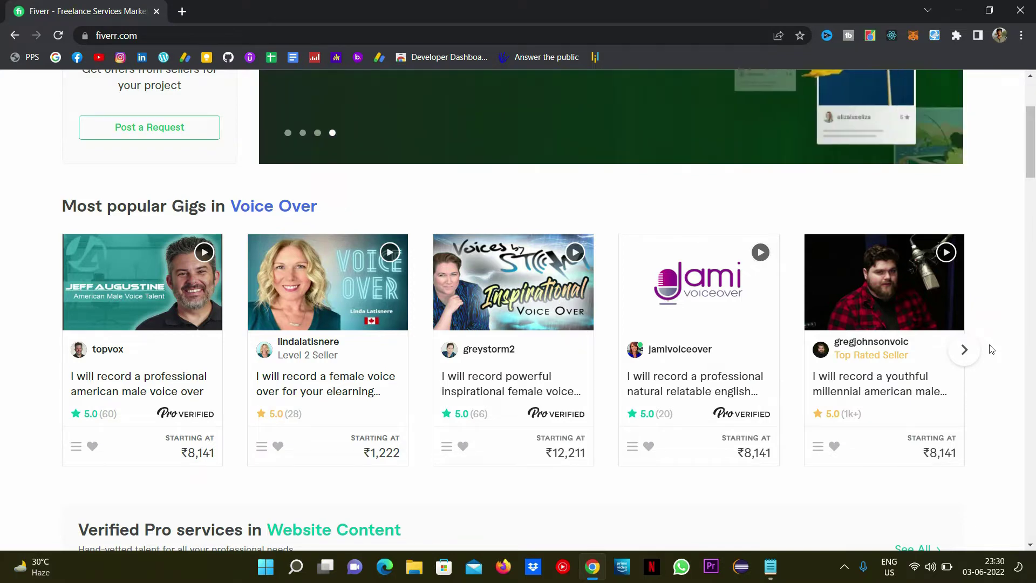
pyautogui.scroll(3, 234, 483)
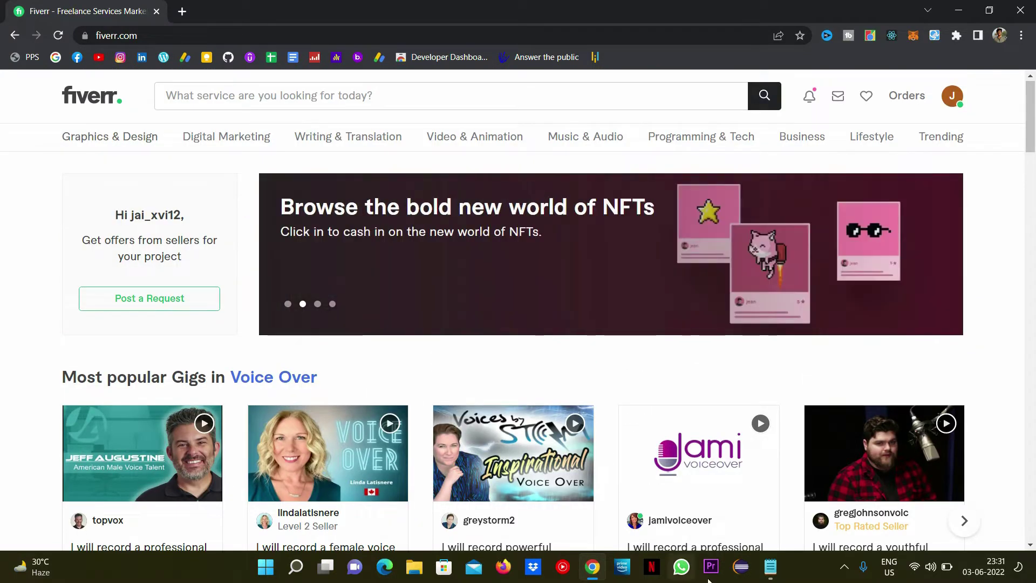
pyautogui.click(771, 567)
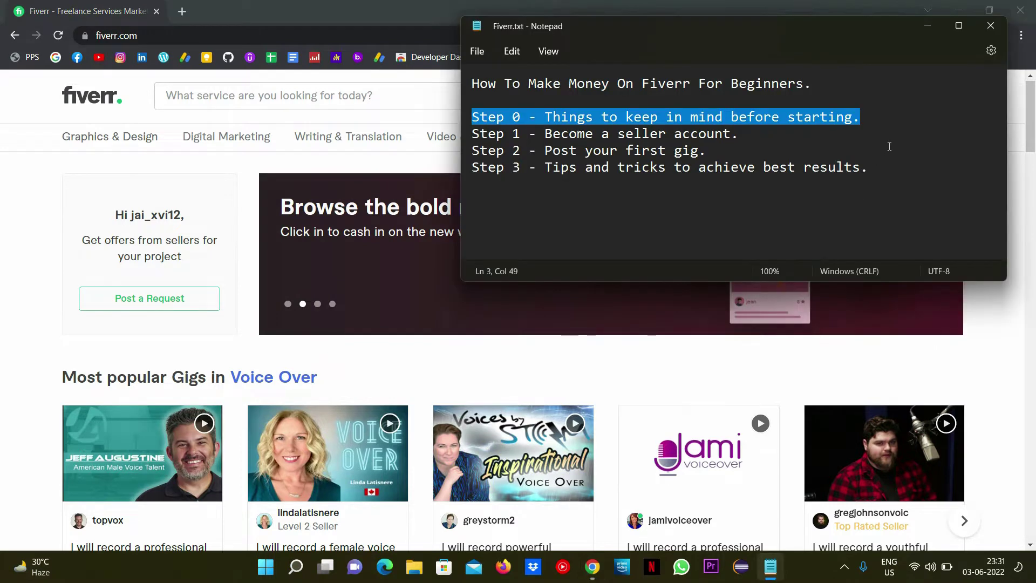
pyautogui.click(886, 122)
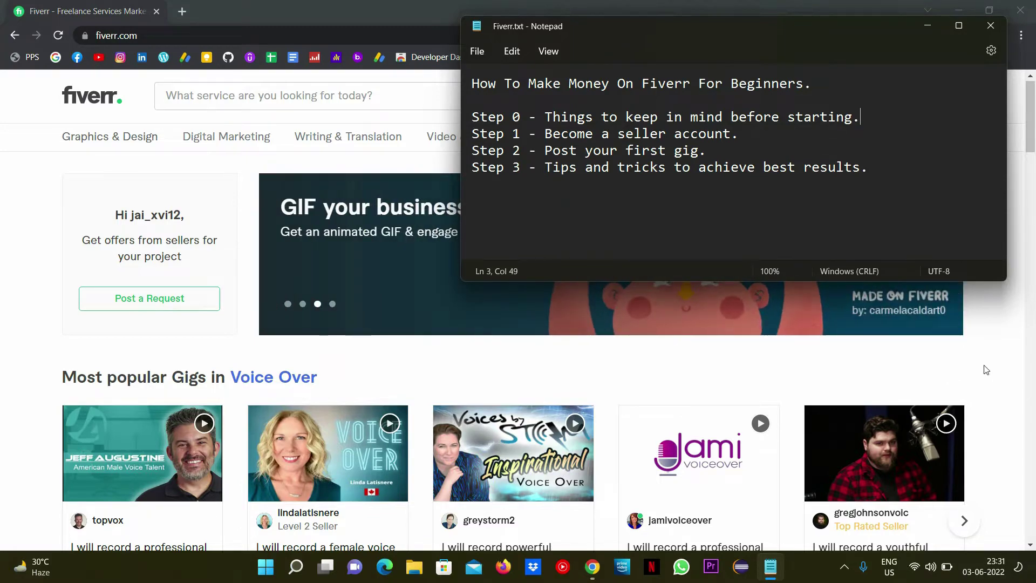
# Step: Scroll through the notes outline and the Fiverr search results
pyautogui.scroll(-5, 191, 347)
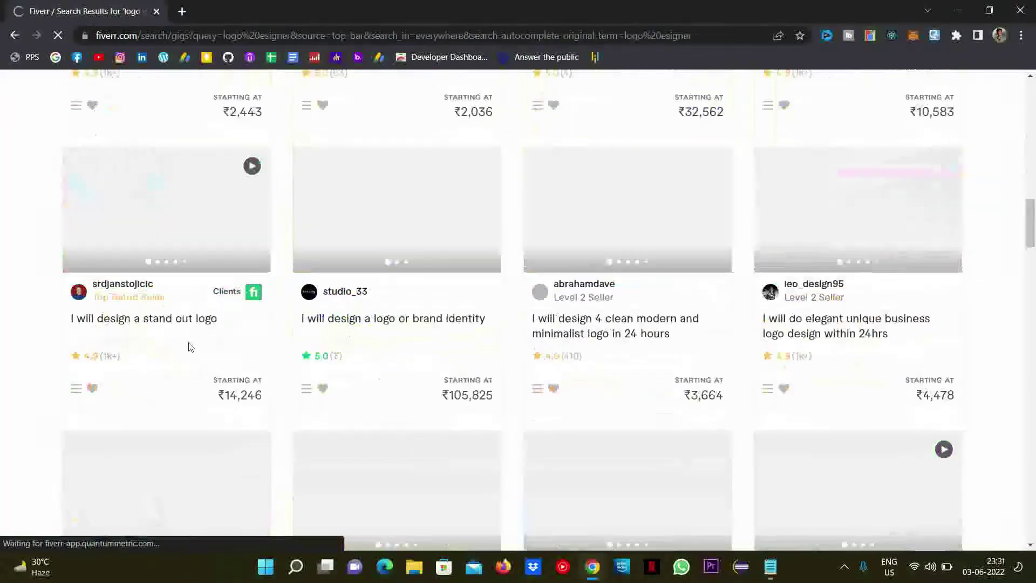
pyautogui.scroll(-2, 191, 347)
pyautogui.scroll(-12, 191, 347)
pyautogui.scroll(-3, 191, 347)
pyautogui.scroll(-3, 191, 347)
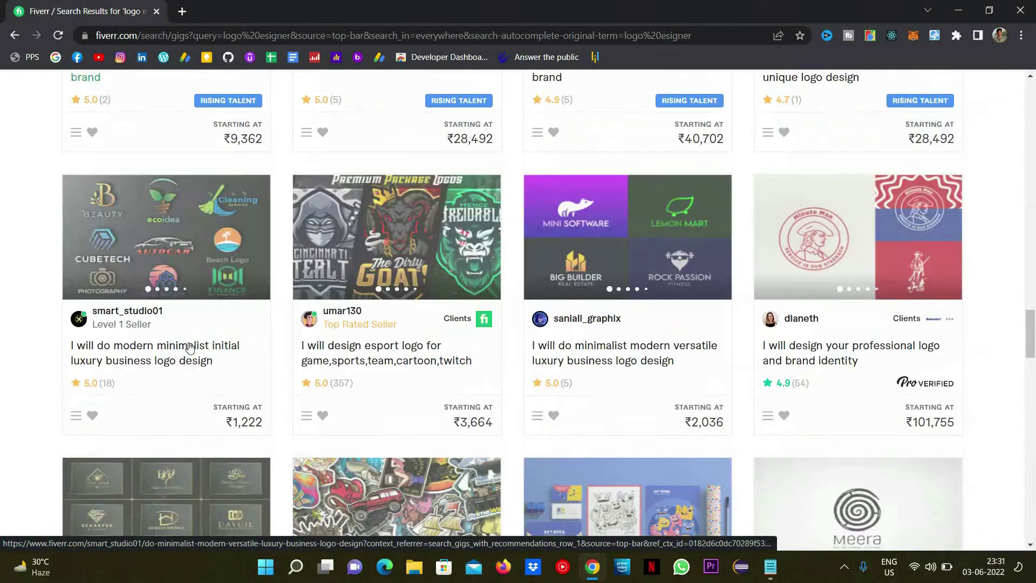
pyautogui.scroll(3, 633, 217)
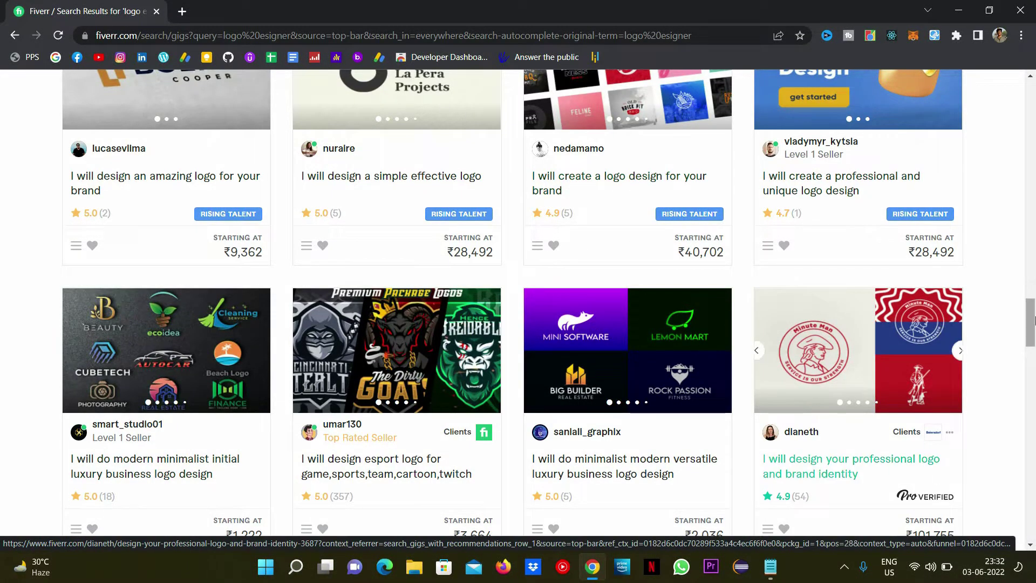
pyautogui.scroll(-6, 1033, 319)
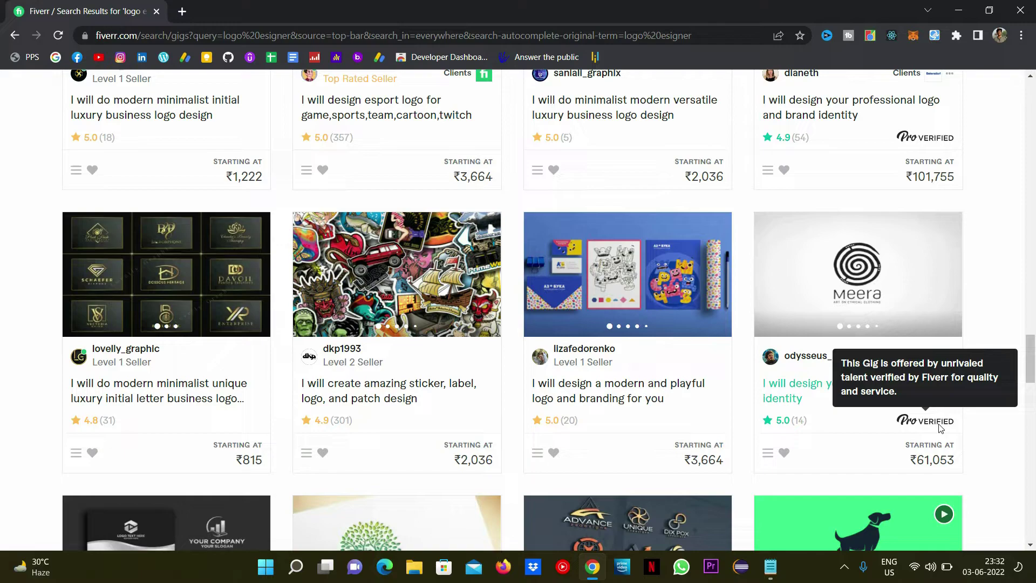
pyautogui.scroll(15, 422, 204)
pyautogui.scroll(15, 423, 204)
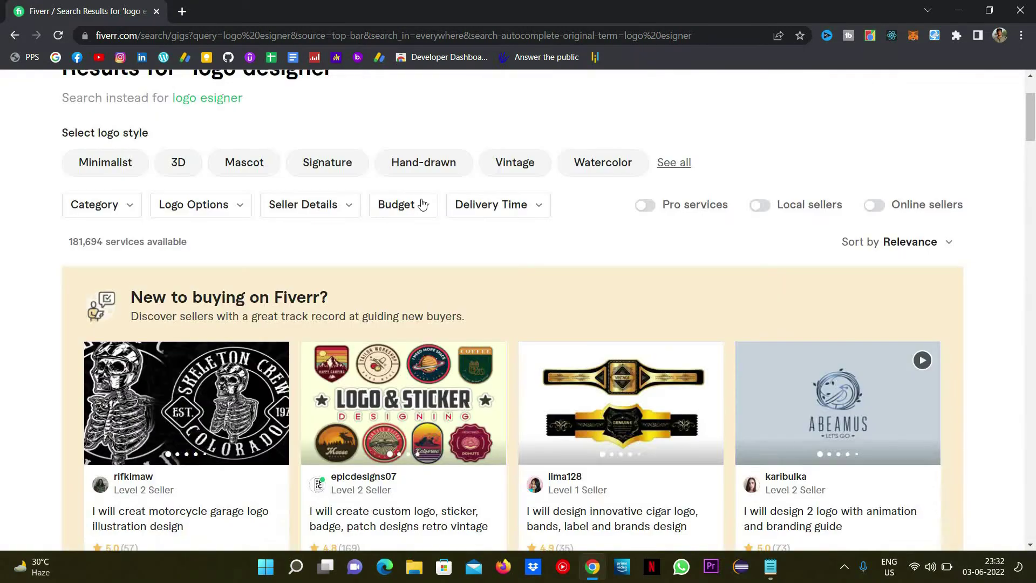
pyautogui.scroll(-5, 422, 204)
pyautogui.scroll(-5, 422, 204)
pyautogui.scroll(-5, 422, 204)
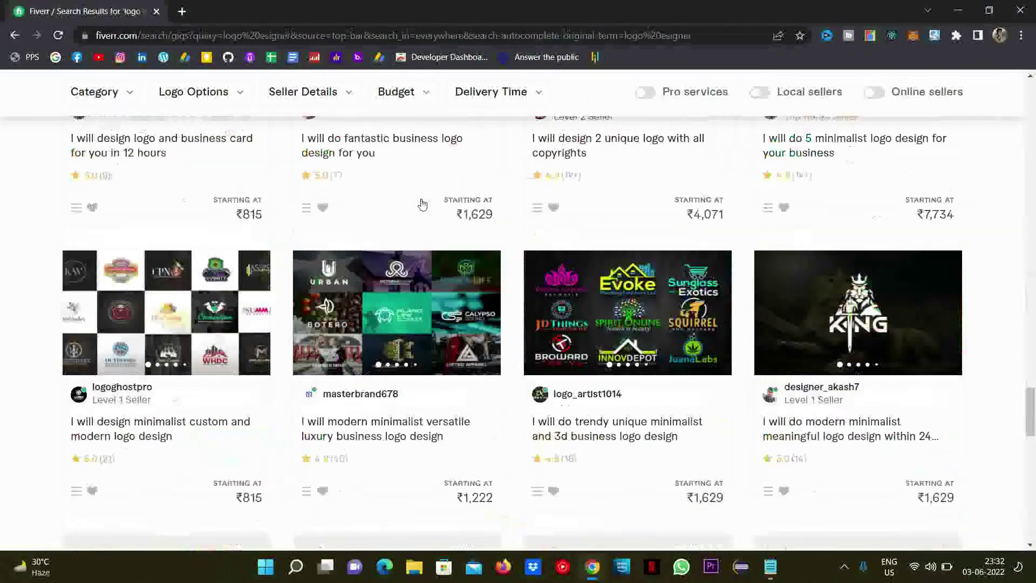
pyautogui.scroll(-5, 766, 235)
pyautogui.scroll(5, 917, 378)
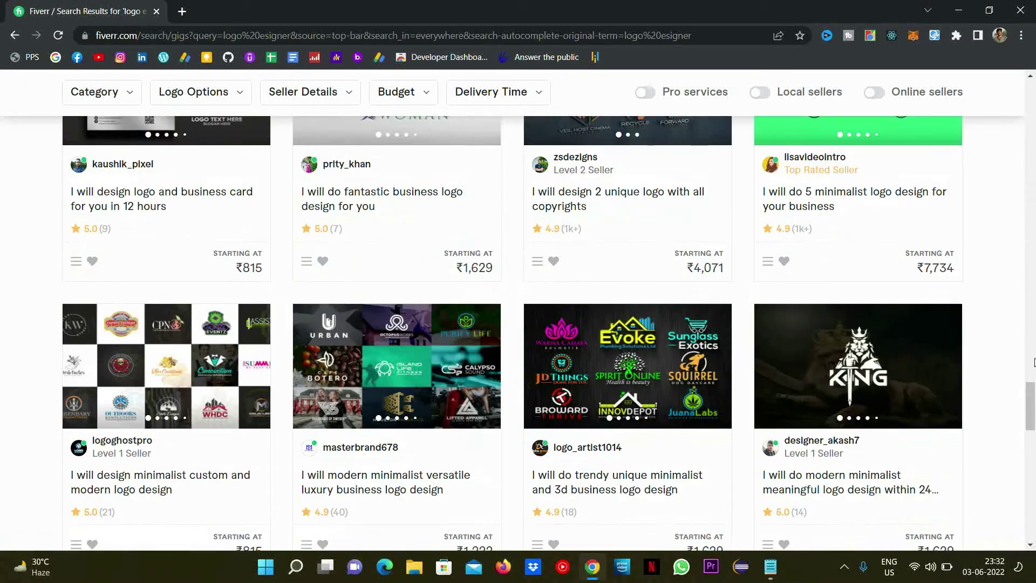
pyautogui.scroll(5, 974, 394)
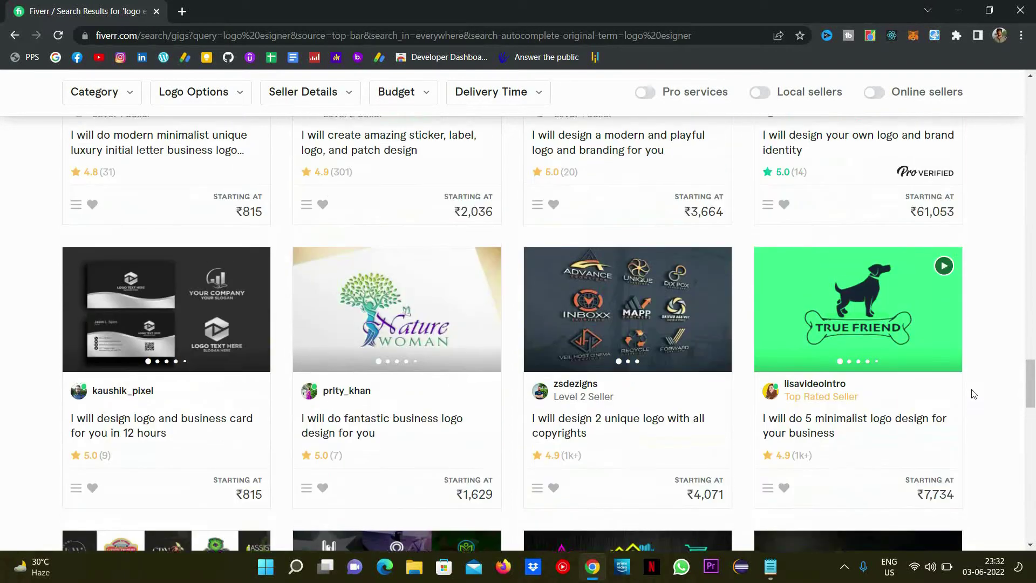
pyautogui.scroll(1, 973, 394)
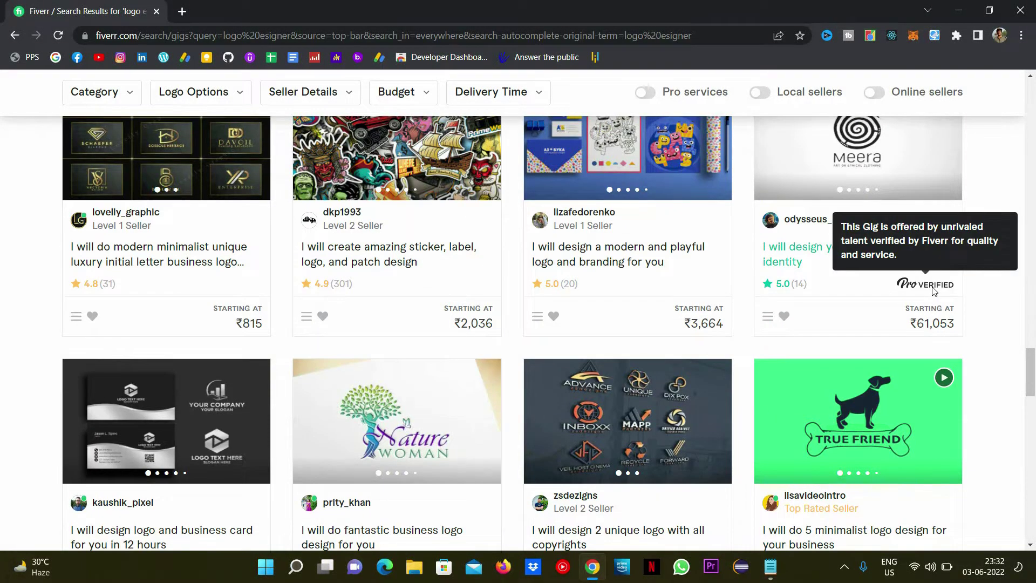
pyautogui.scroll(2, 1004, 299)
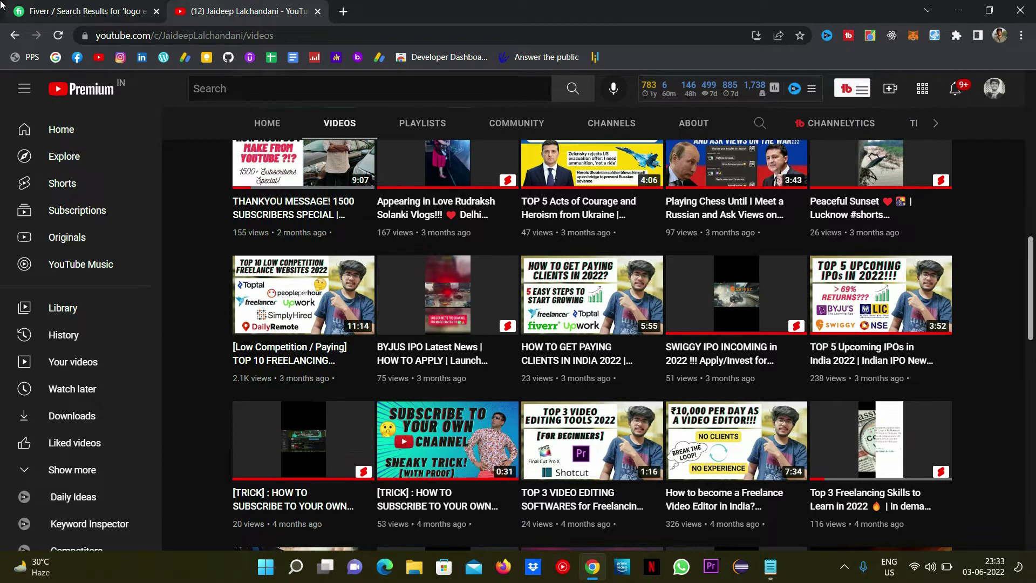
pyautogui.click(86, 11)
pyautogui.scroll(-4, 621, 406)
pyautogui.scroll(-10, 620, 406)
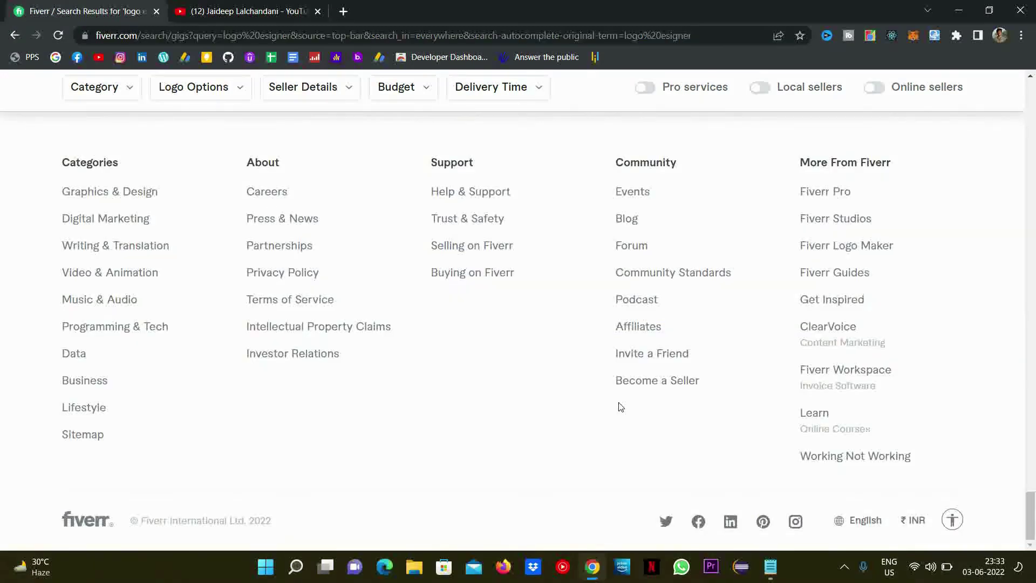
pyautogui.scroll(5, 621, 405)
pyautogui.scroll(5, 621, 406)
pyautogui.scroll(5, 620, 406)
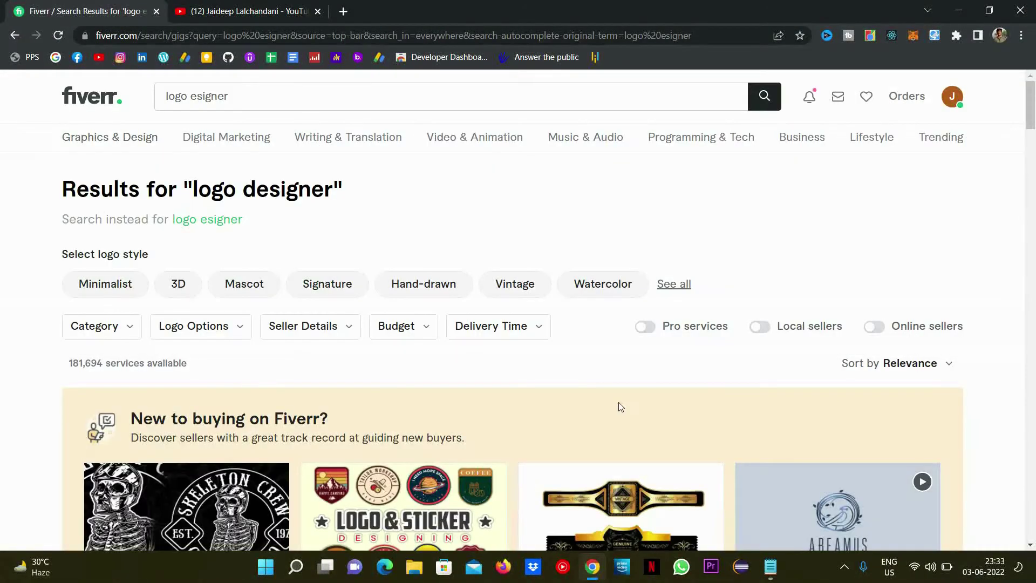
pyautogui.scroll(-7, 957, 441)
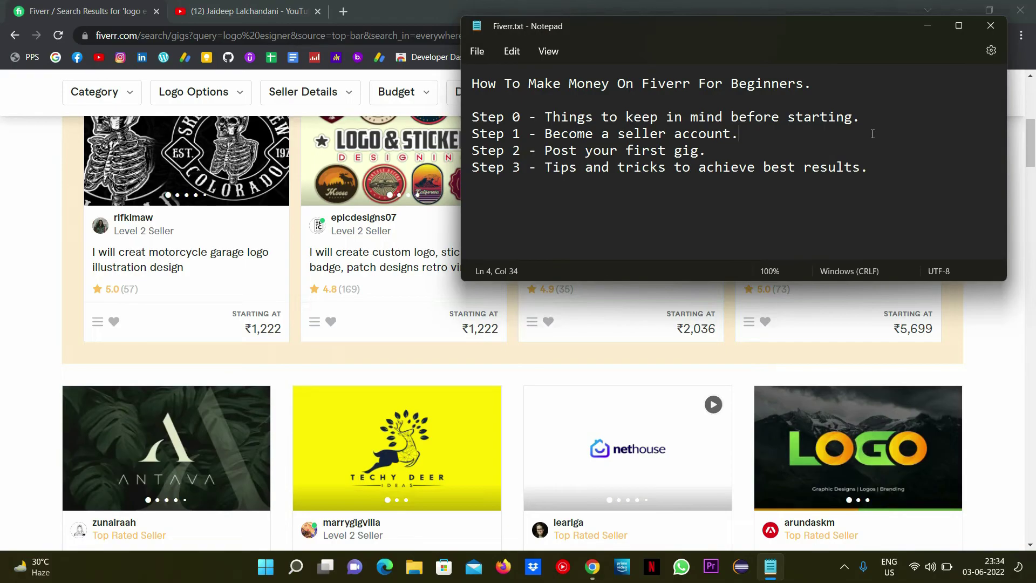
# Step: Start Become a Seller from the profile menu and reach Account Security at 75% completion
pyautogui.tripleClick(873, 133)
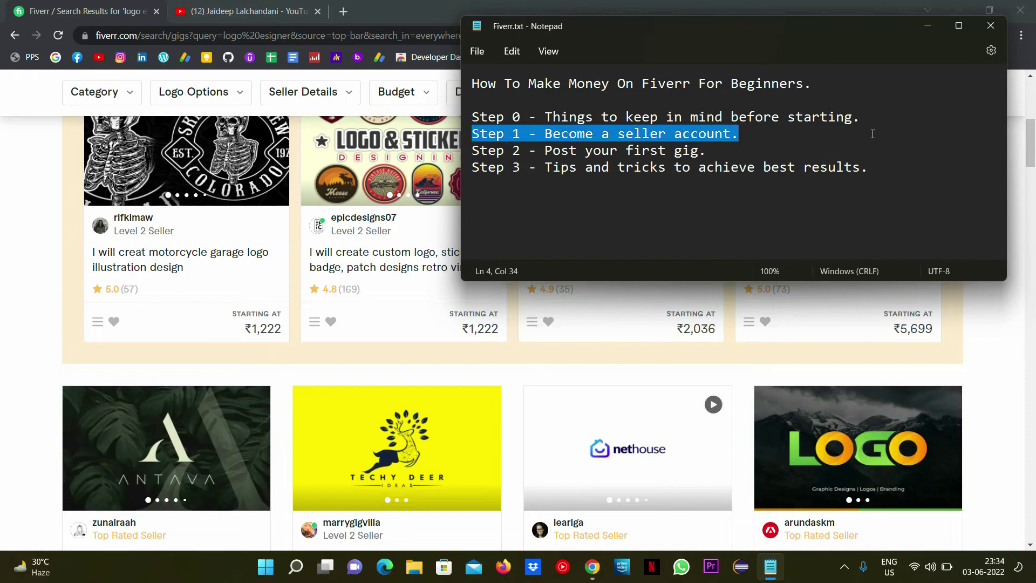
pyautogui.click(927, 26)
pyautogui.scroll(10, 1004, 156)
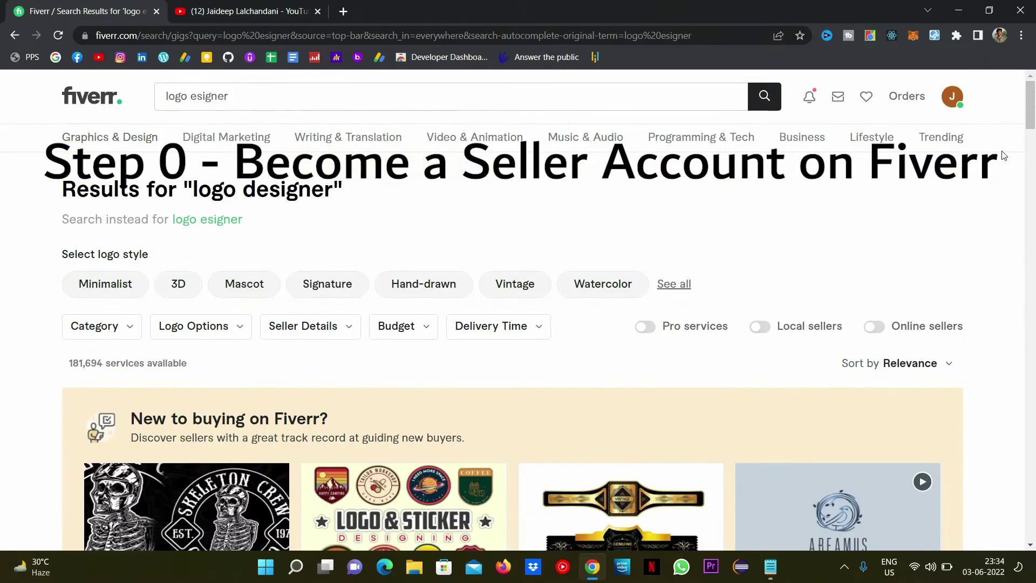
pyautogui.click(954, 111)
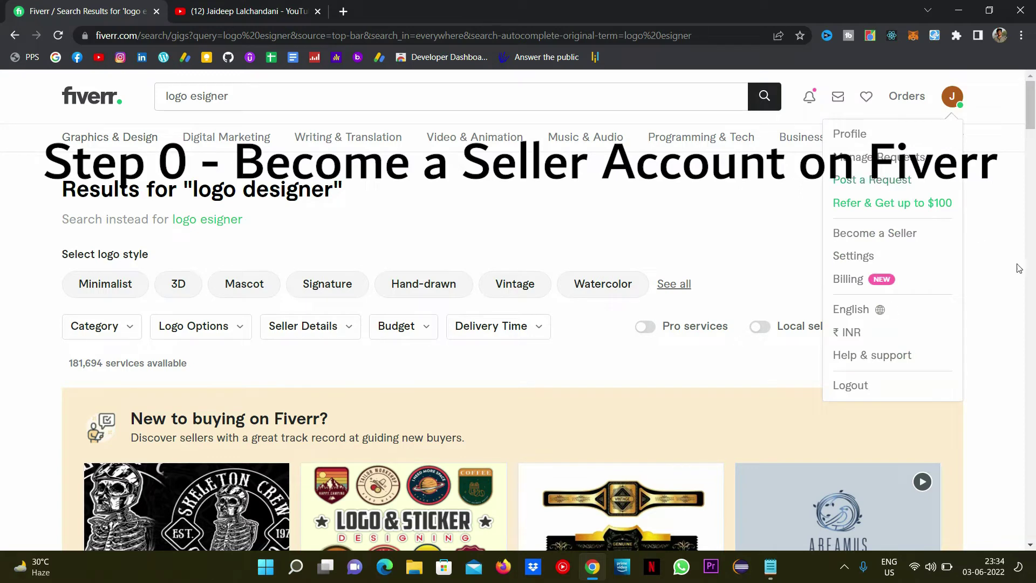
pyautogui.click(886, 233)
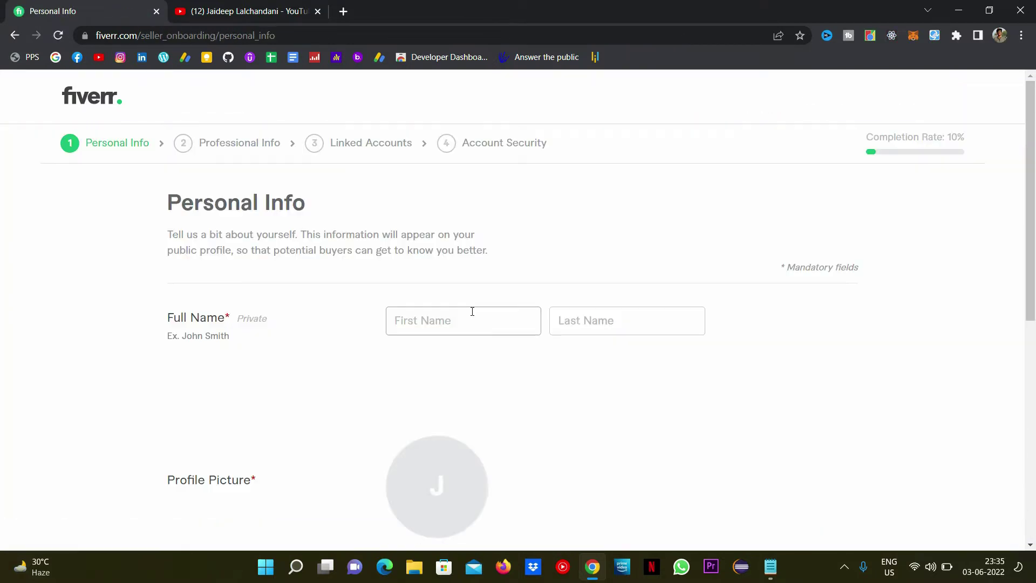
pyautogui.click(472, 311)
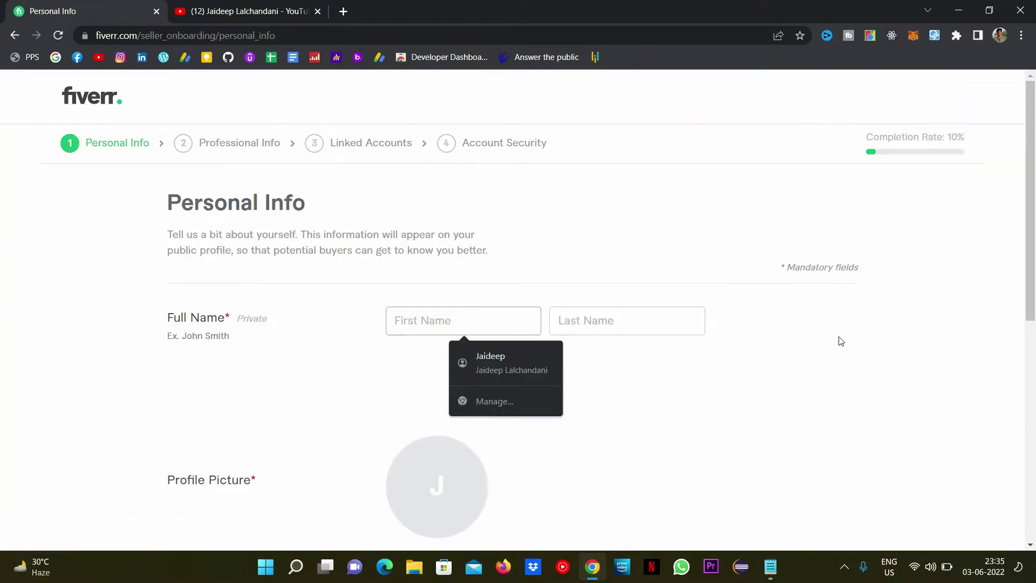
pyautogui.scroll(-8, 840, 341)
pyautogui.scroll(8, 840, 340)
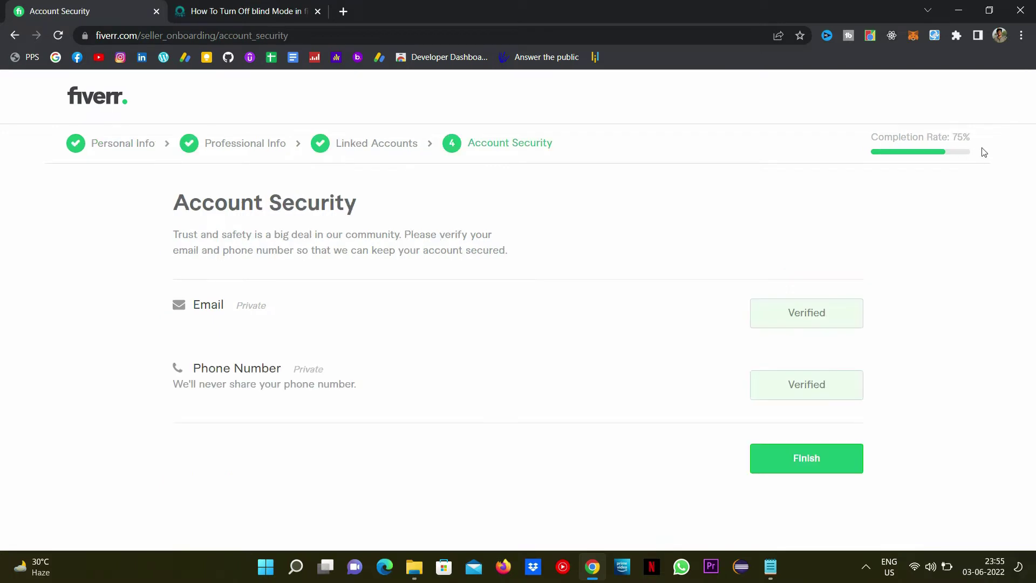
pyautogui.moveTo(974, 138); pyautogui.dragTo(869, 138)
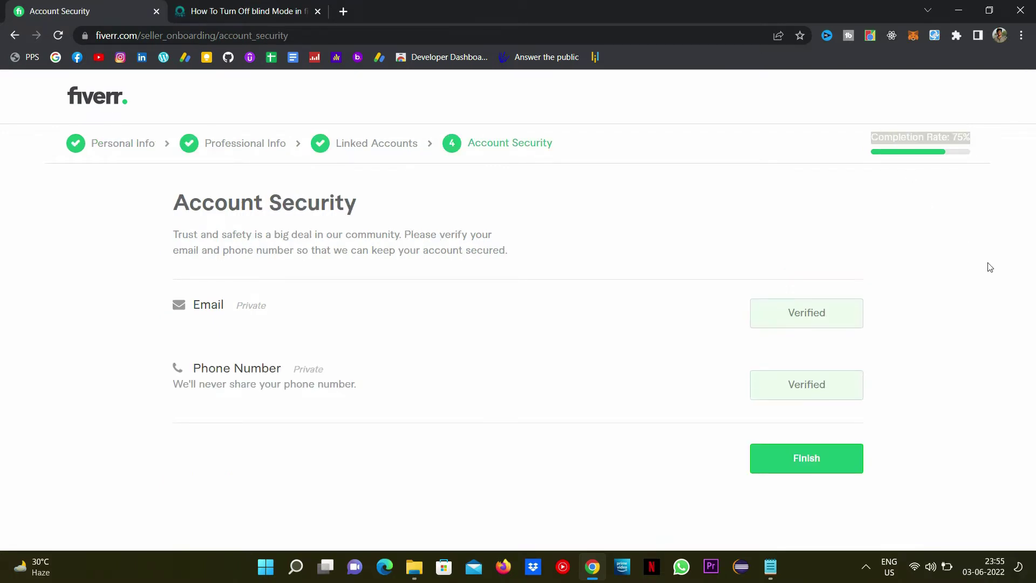
pyautogui.click(990, 267)
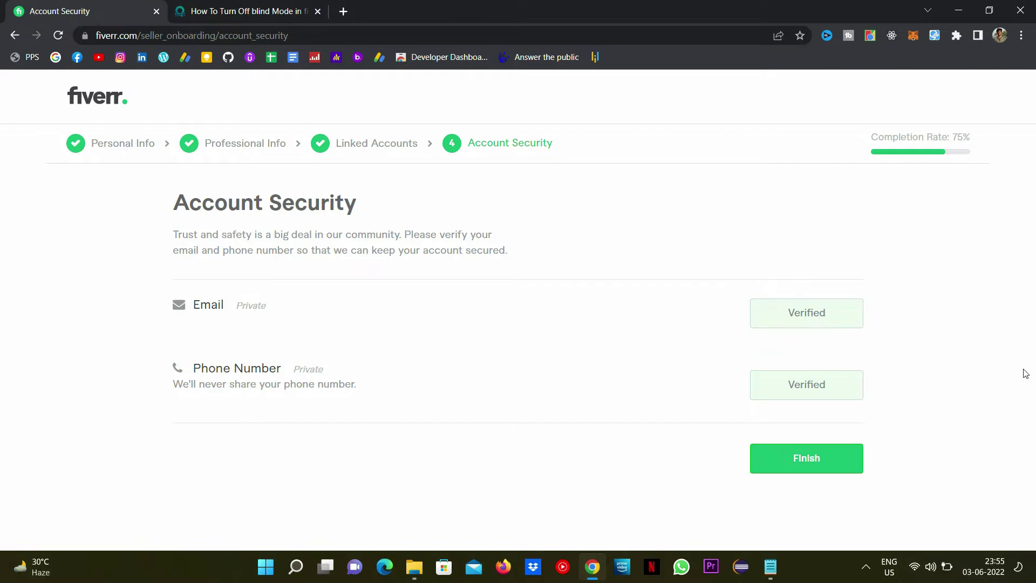
# Step: Finish seller onboarding and start a new gig on the blank overview form
pyautogui.click(795, 451)
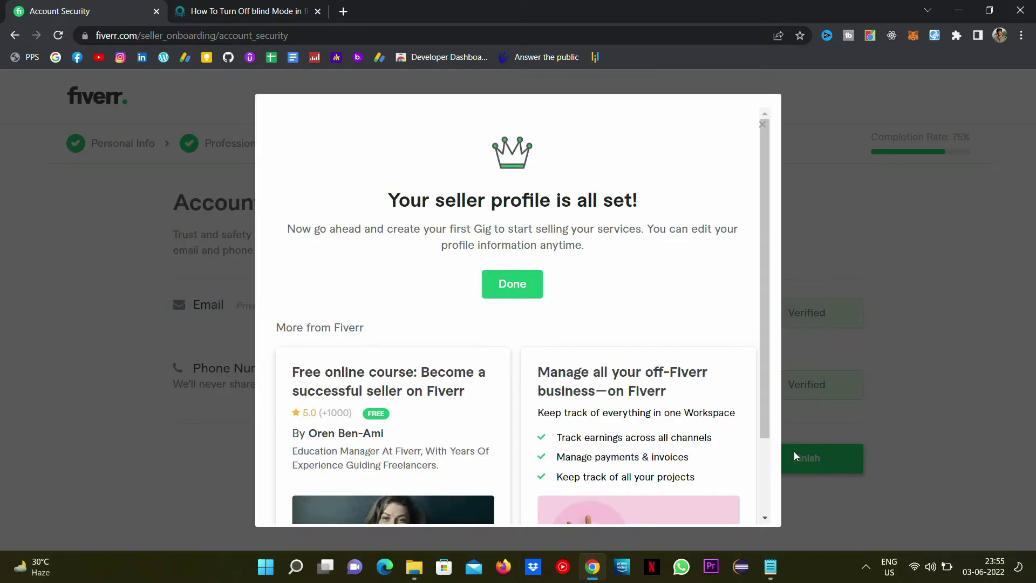
pyautogui.click(531, 296)
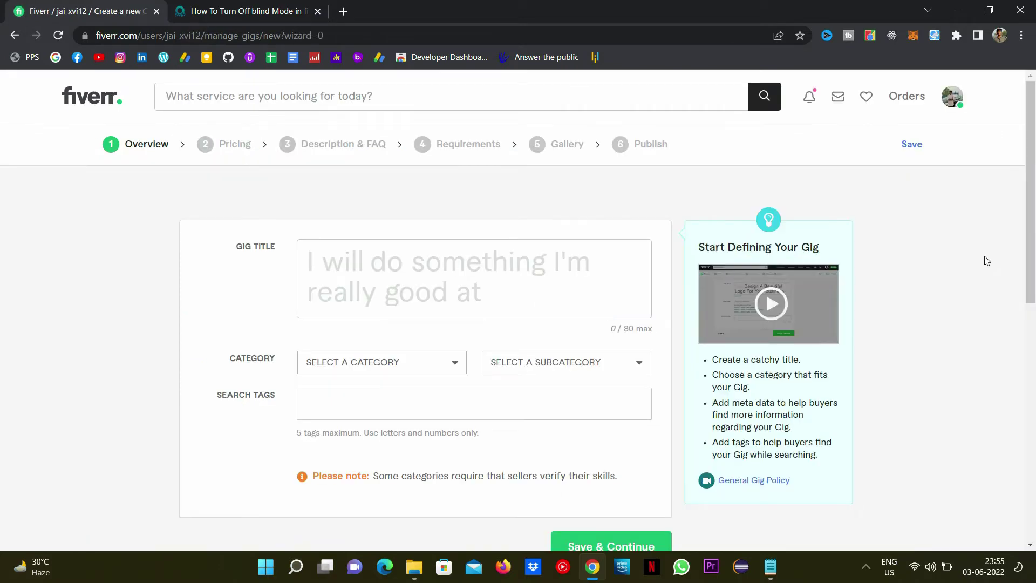
pyautogui.scroll(-5, 987, 261)
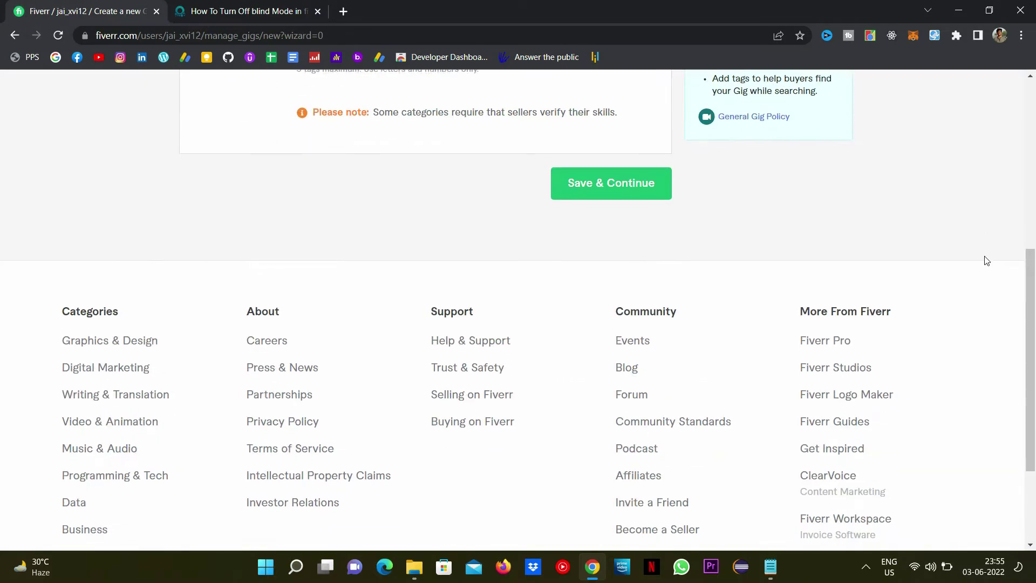
pyautogui.scroll(-3, 986, 261)
pyautogui.scroll(10, 987, 260)
pyautogui.click(513, 293)
pyautogui.click(226, 348)
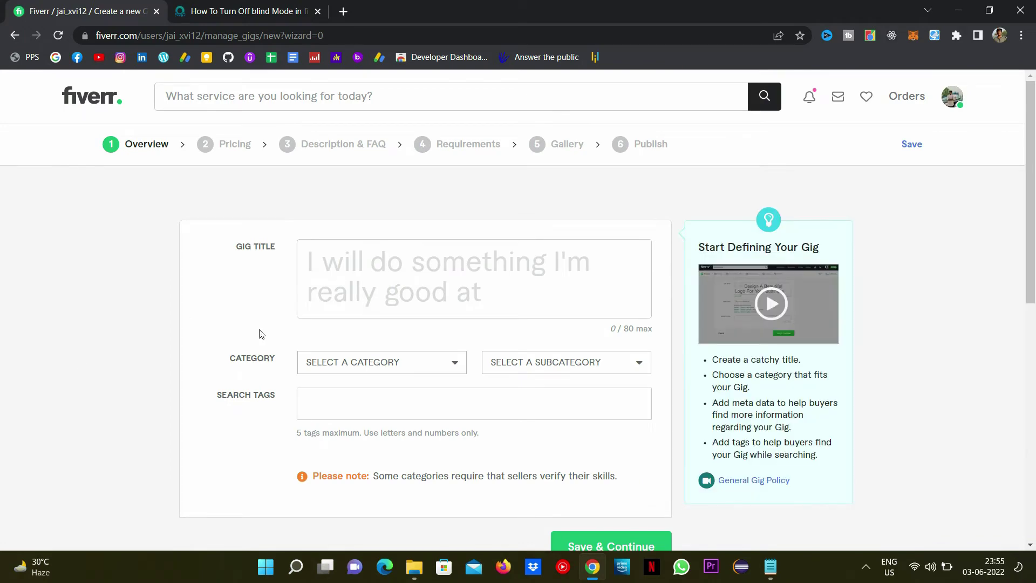
# Step: Review the post-your-first-gig step in the Notepad outline, then return to the gig page
pyautogui.click(770, 567)
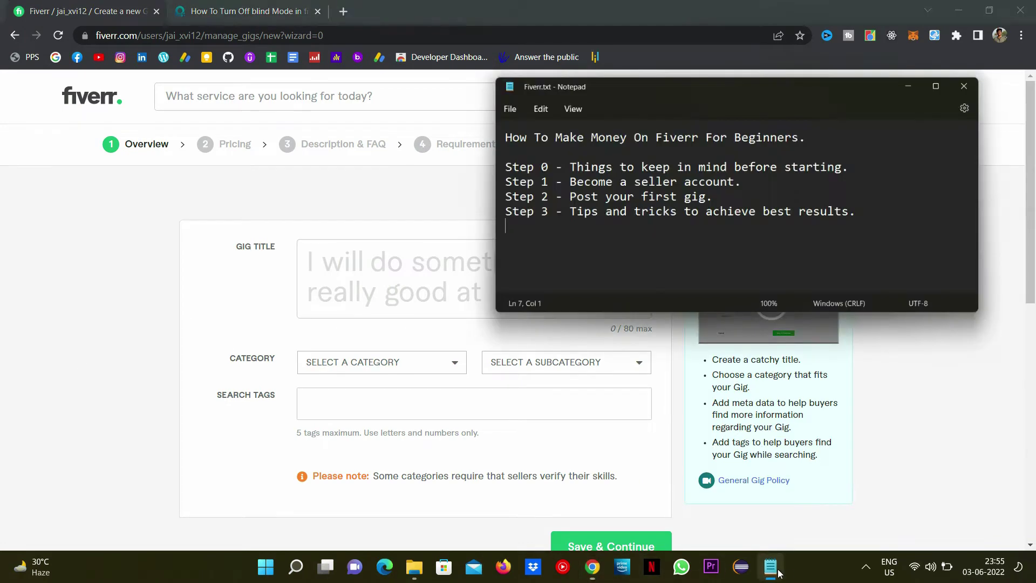
pyautogui.moveTo(780, 147)
pyautogui.mouseDown()
pyautogui.moveTo(425, 185)
pyautogui.moveTo(445, 144)
pyautogui.mouseUp()
pyautogui.click(937, 31)
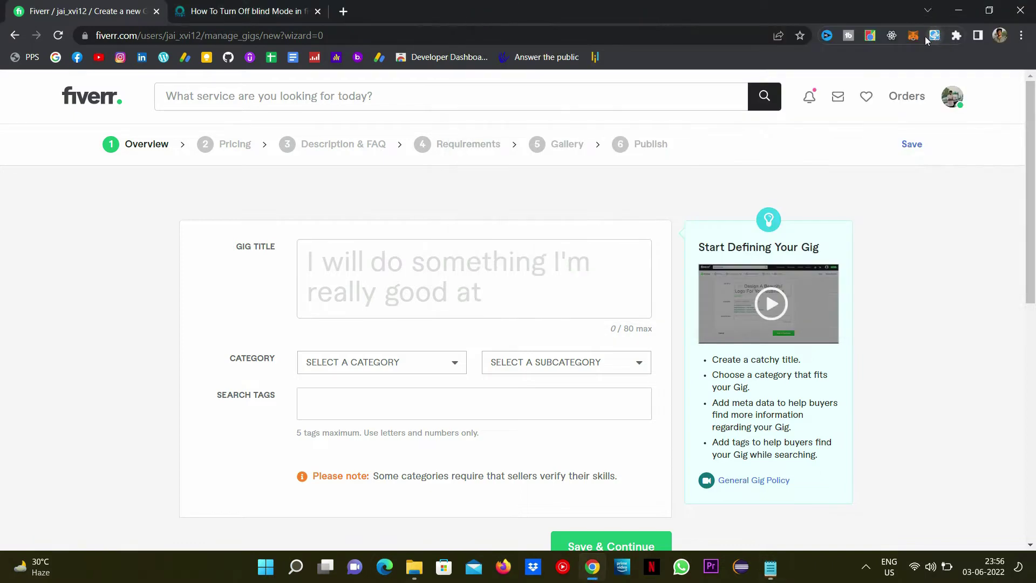
pyautogui.click(772, 567)
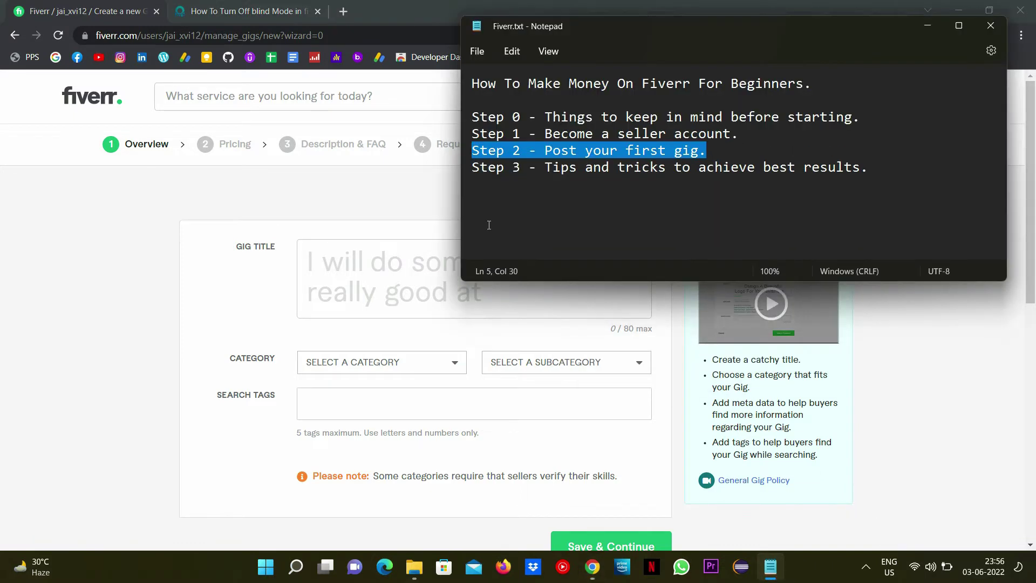
pyautogui.click(926, 171)
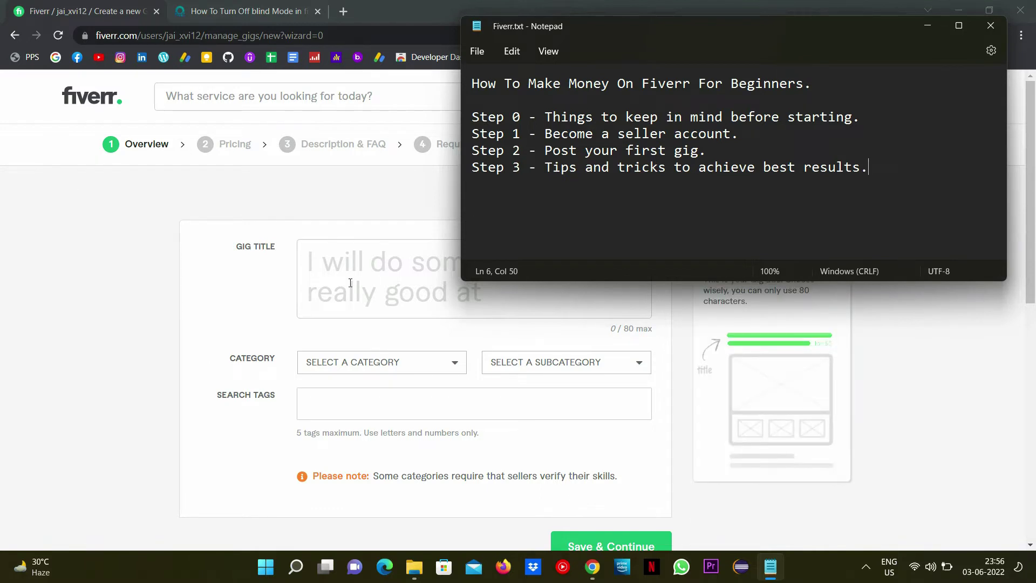
pyautogui.click(17, 292)
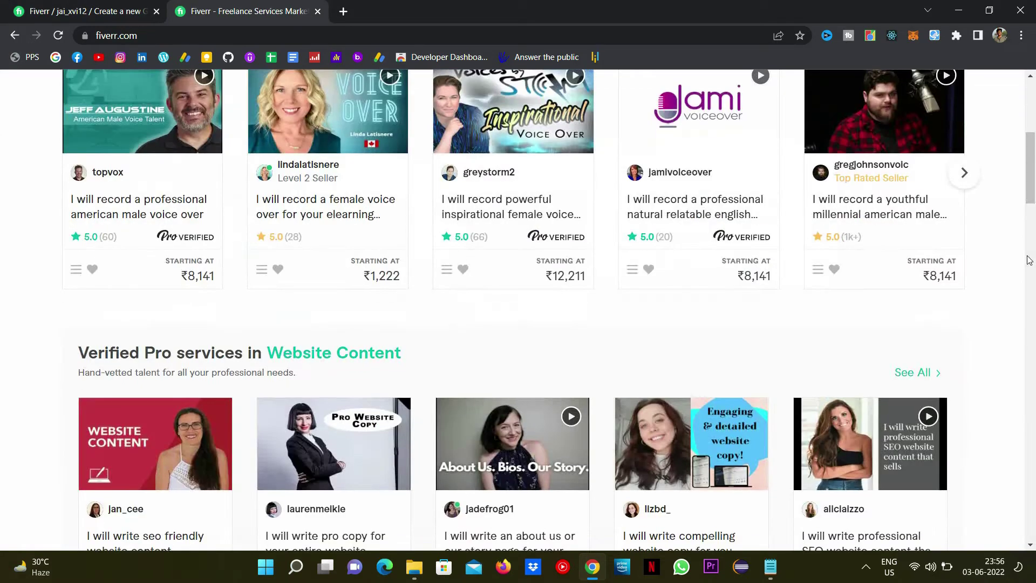
# Step: Search Fiverr for 'content writing' gigs
pyautogui.scroll(-5, 1029, 260)
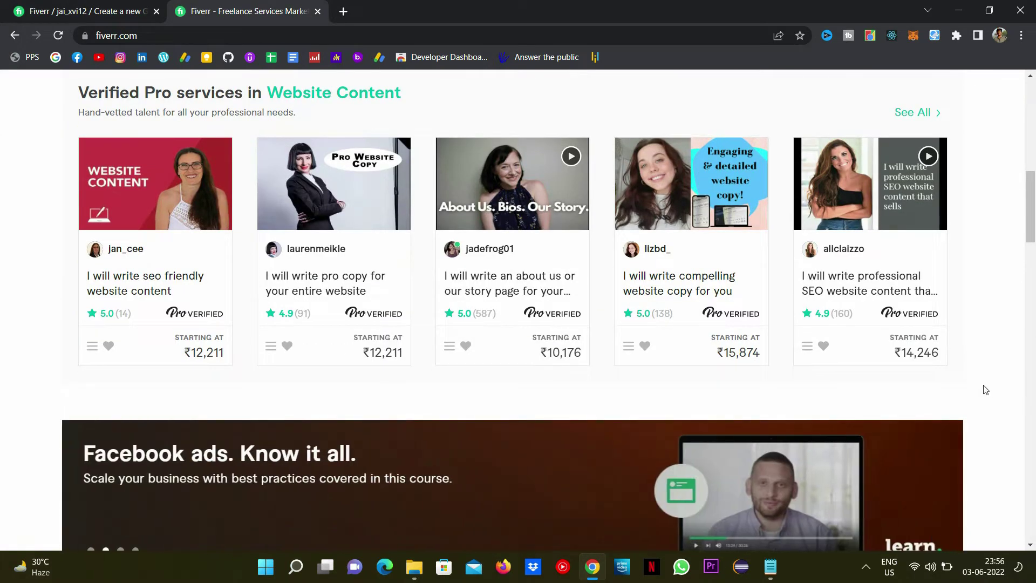
pyautogui.scroll(10, 986, 389)
pyautogui.click(341, 99)
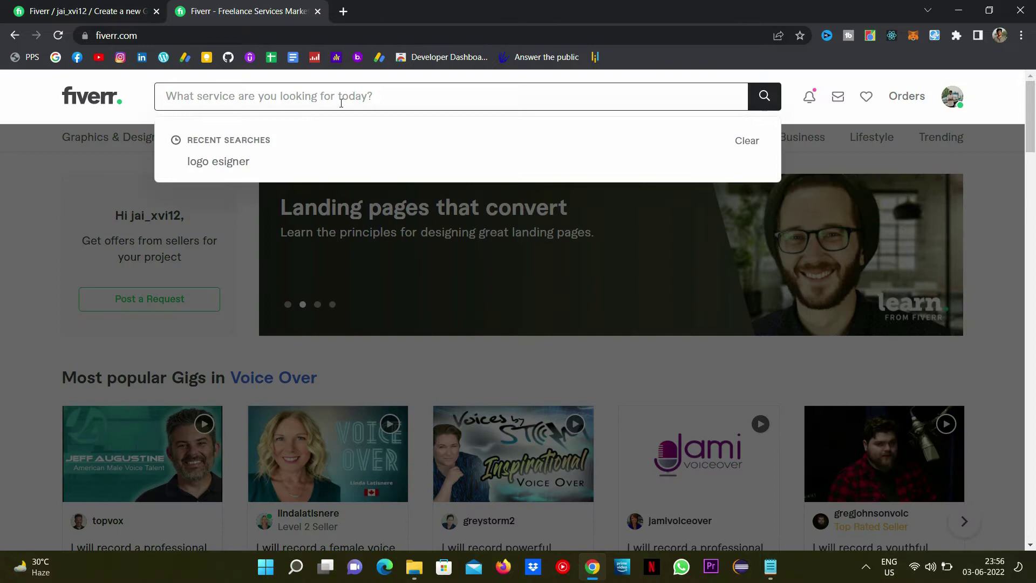
pyautogui.write('content w')
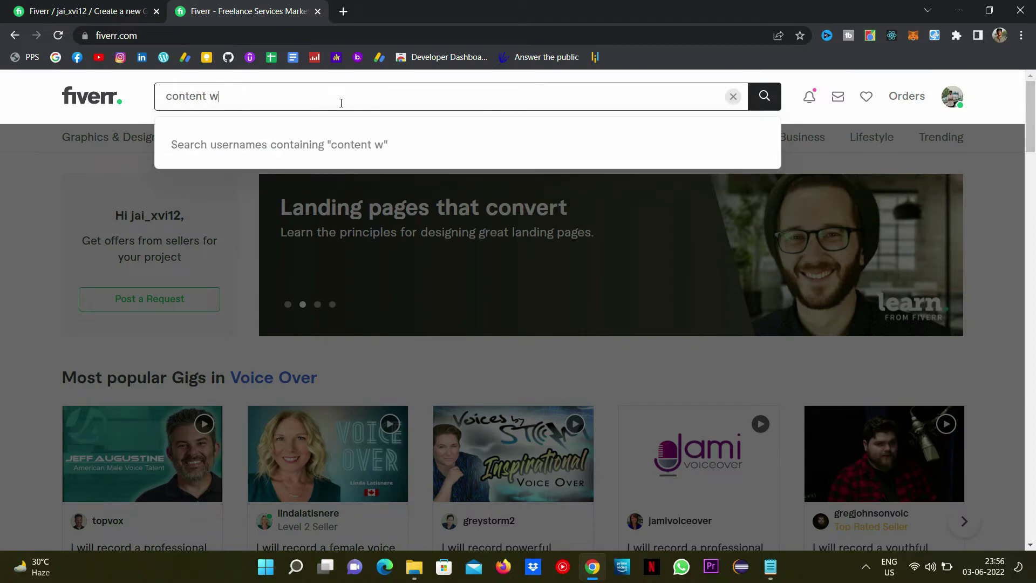
pyautogui.write('riting')
pyautogui.press('Return')
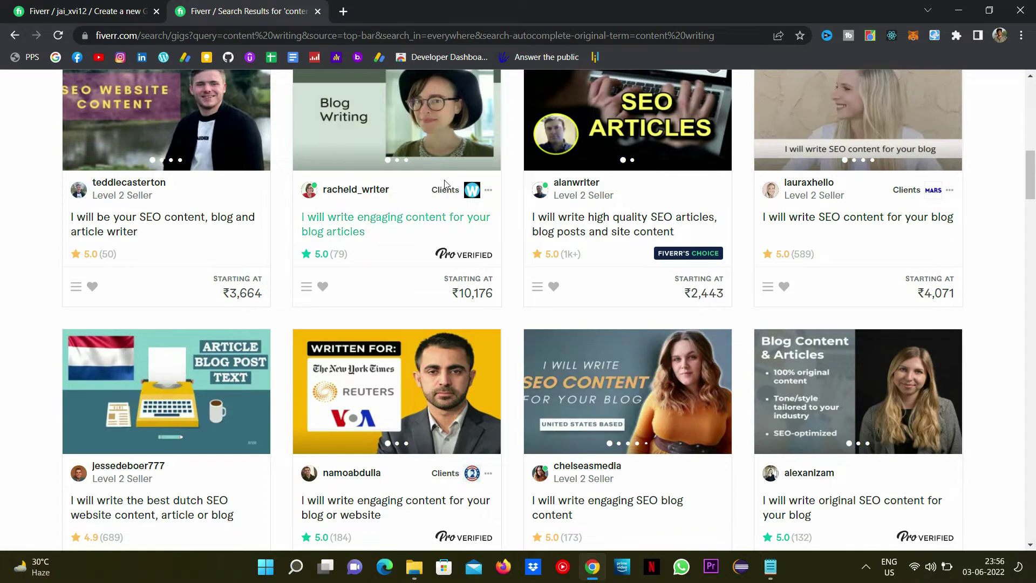
pyautogui.click(32, 19)
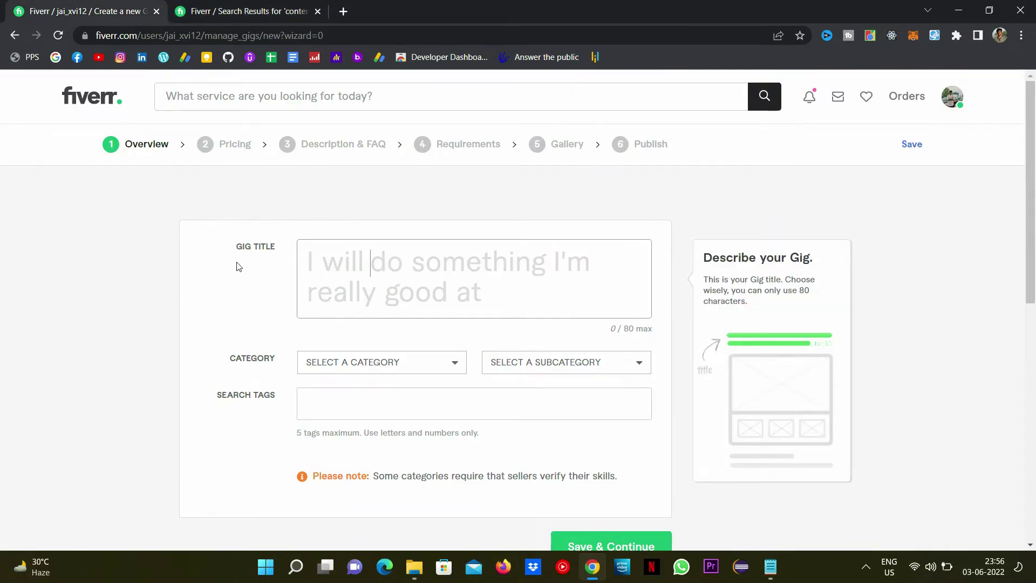
pyautogui.click(233, 8)
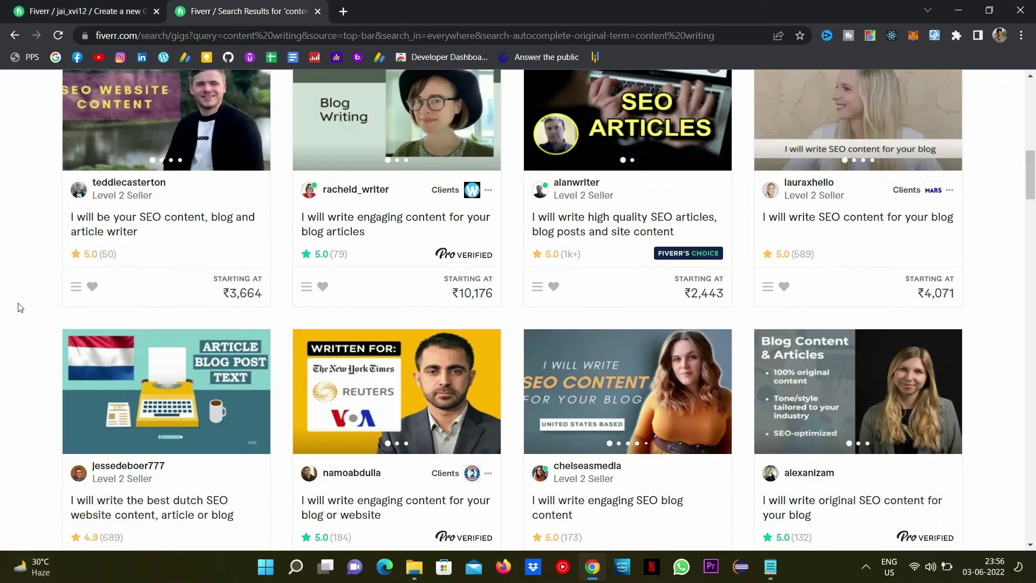
# Step: Browse the content writing results, then go back to the gig overview form
pyautogui.scroll(-1, 20, 307)
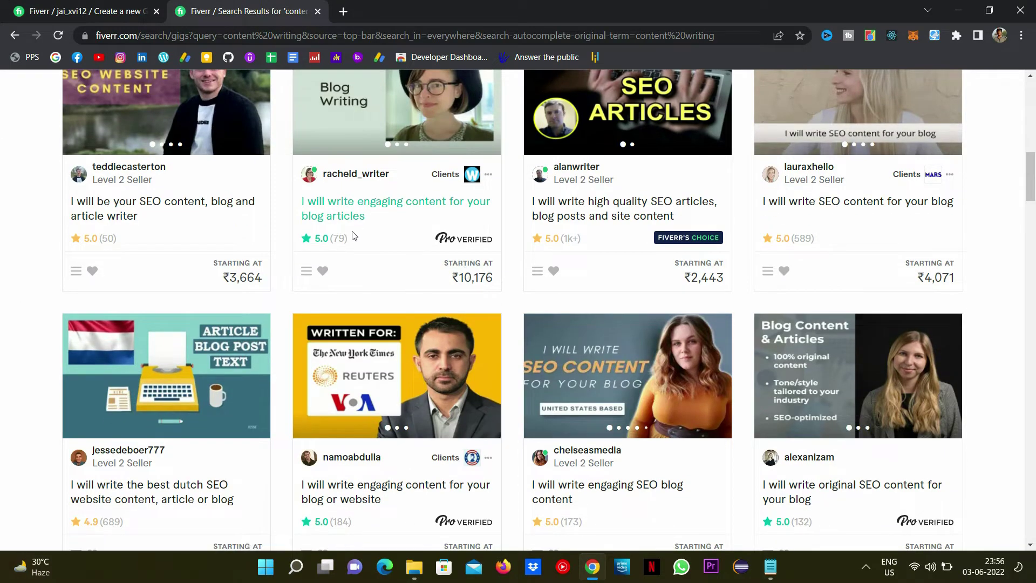
pyautogui.scroll(-2, 2, 336)
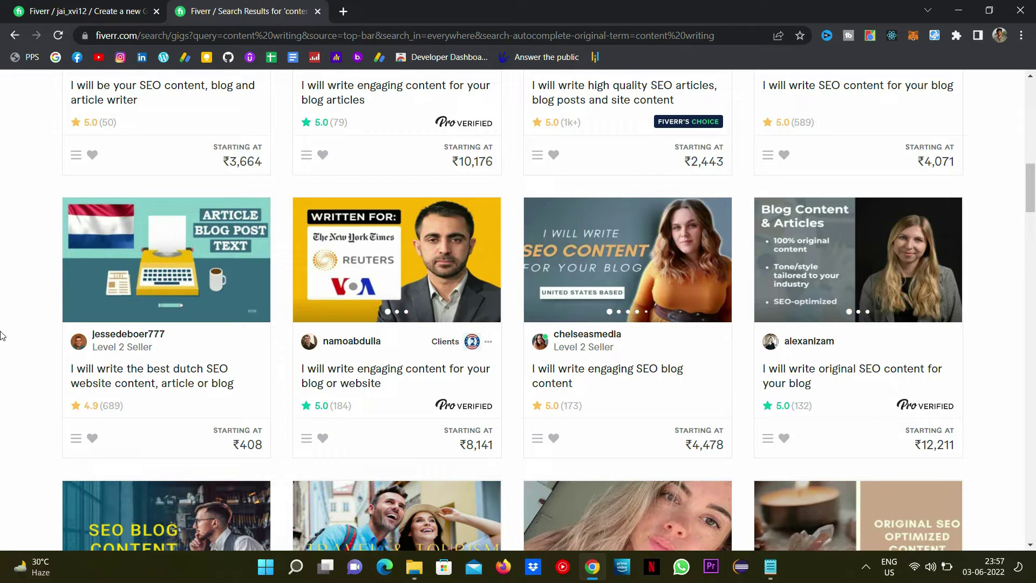
pyautogui.scroll(-1, 2, 336)
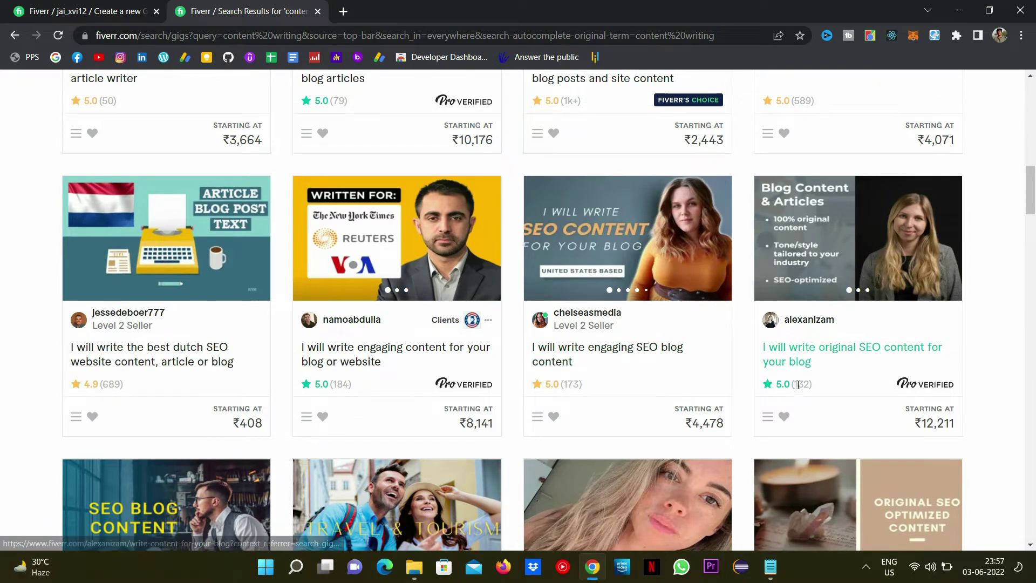
pyautogui.scroll(-1, 1034, 430)
pyautogui.scroll(-1, 1034, 430)
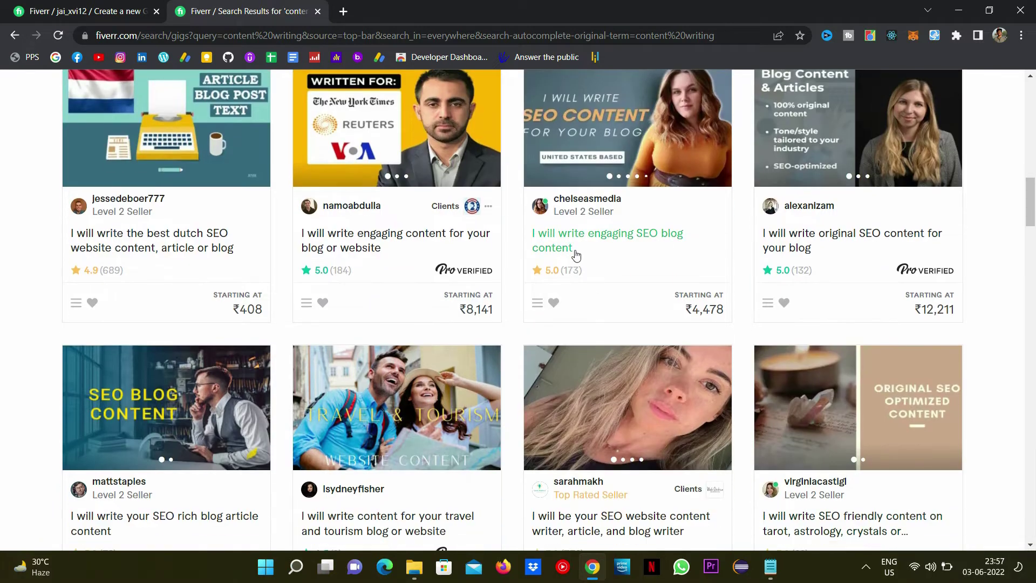
pyautogui.scroll(-3, 2, 350)
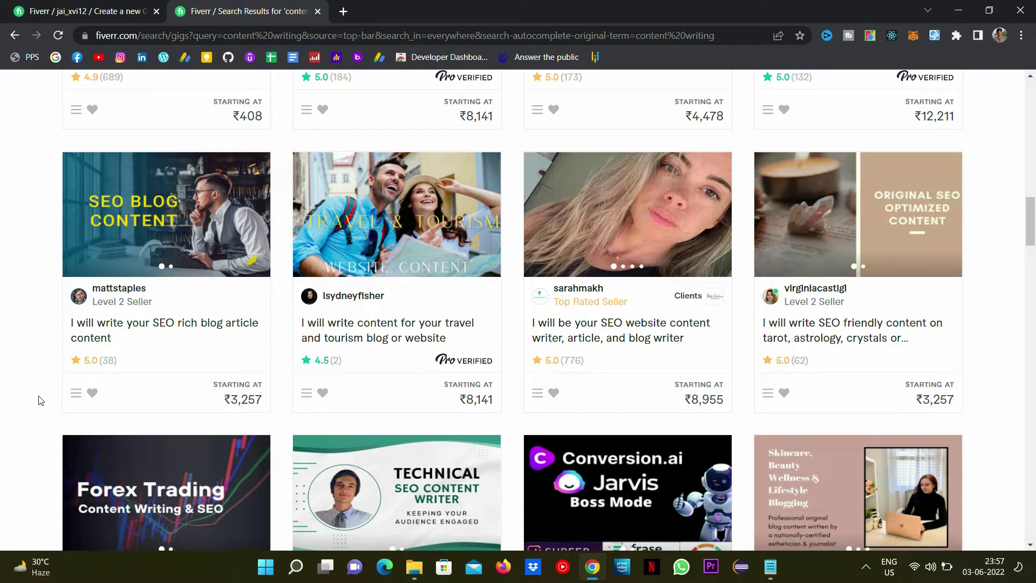
pyautogui.scroll(-5, 39, 400)
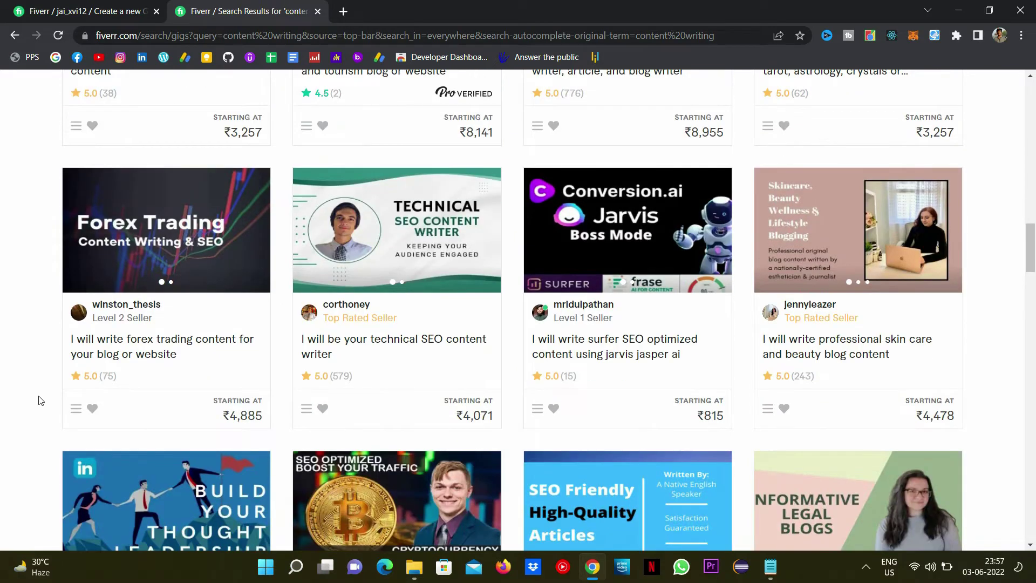
pyautogui.scroll(-3, 40, 400)
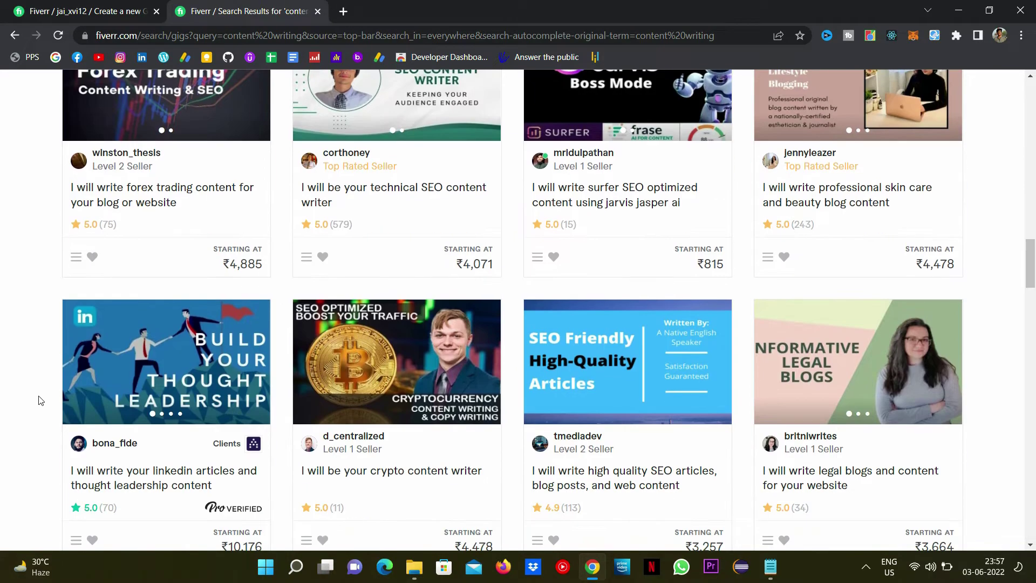
pyautogui.scroll(-5, 39, 400)
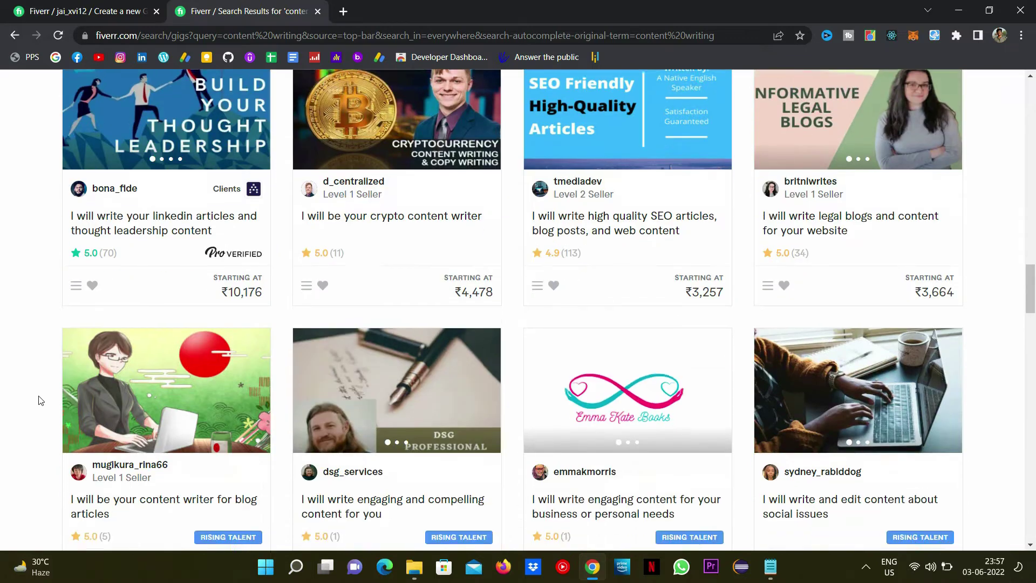
pyautogui.scroll(-6, 39, 400)
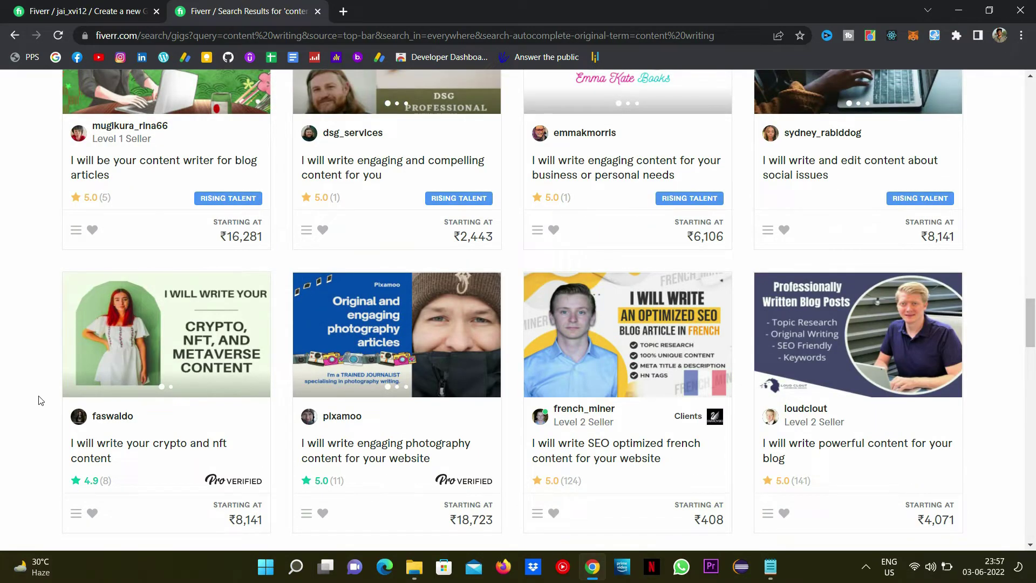
pyautogui.click(33, 11)
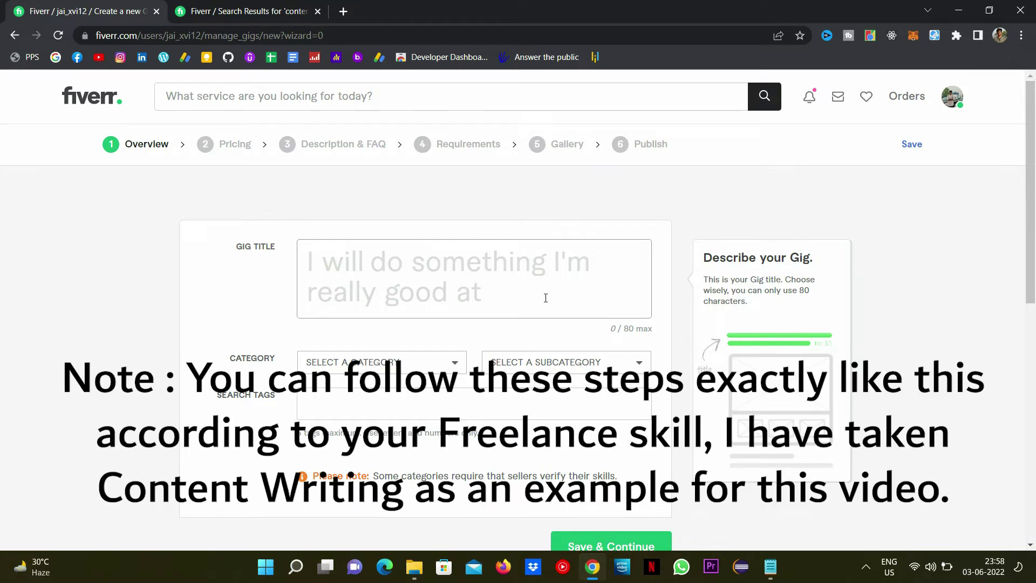
# Step: Type the gig title 'write an engaging and unique article', fixing typos along the way
pyautogui.write('write a')
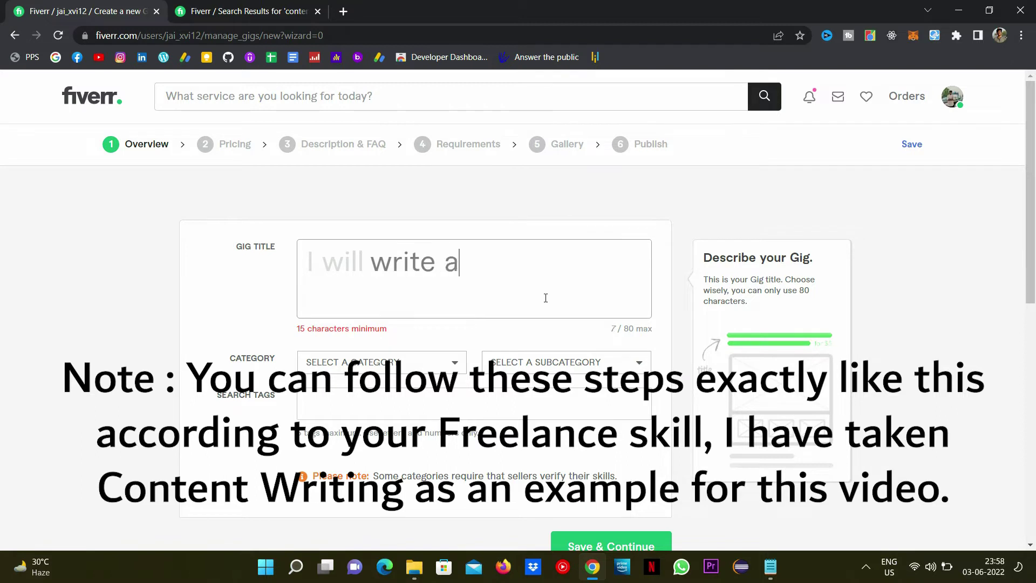
pyautogui.write('n en')
pyautogui.press('BackSpace')
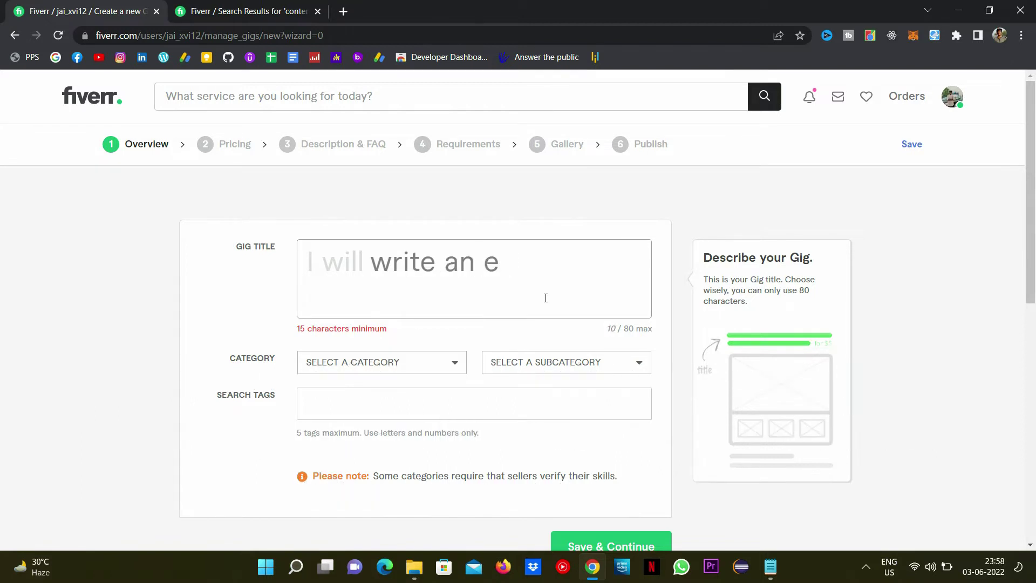
pyautogui.write('ngaging anf')
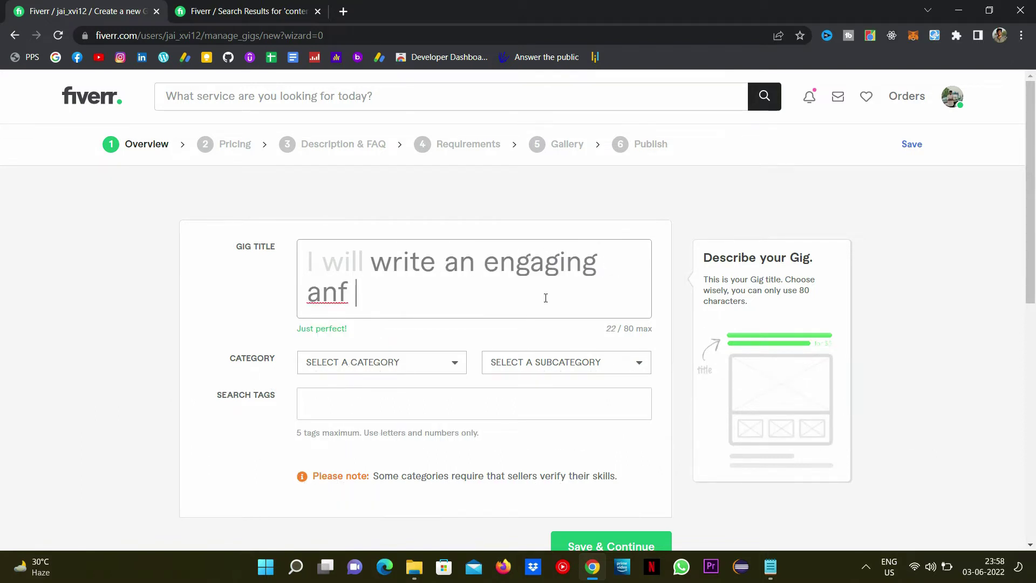
pyautogui.press('BackSpace')
pyautogui.write('d uniqu')
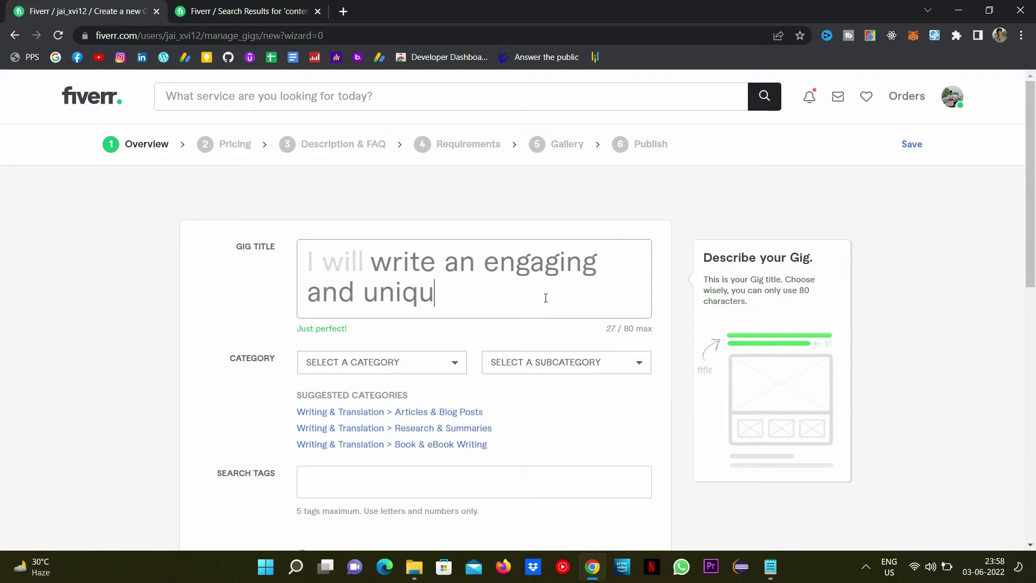
pyautogui.write('e artil')
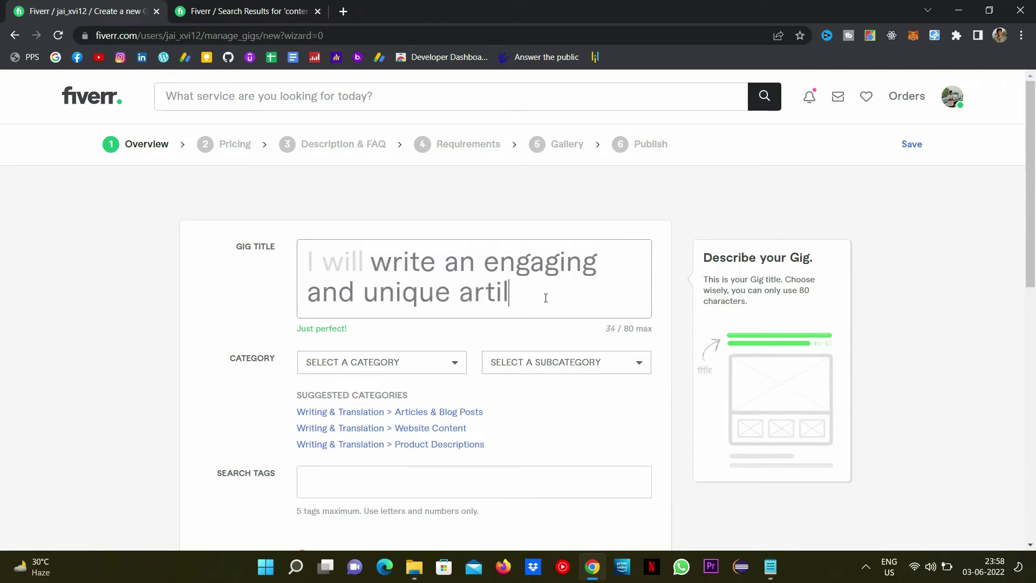
pyautogui.press('BackSpace')
pyautogui.write('c')
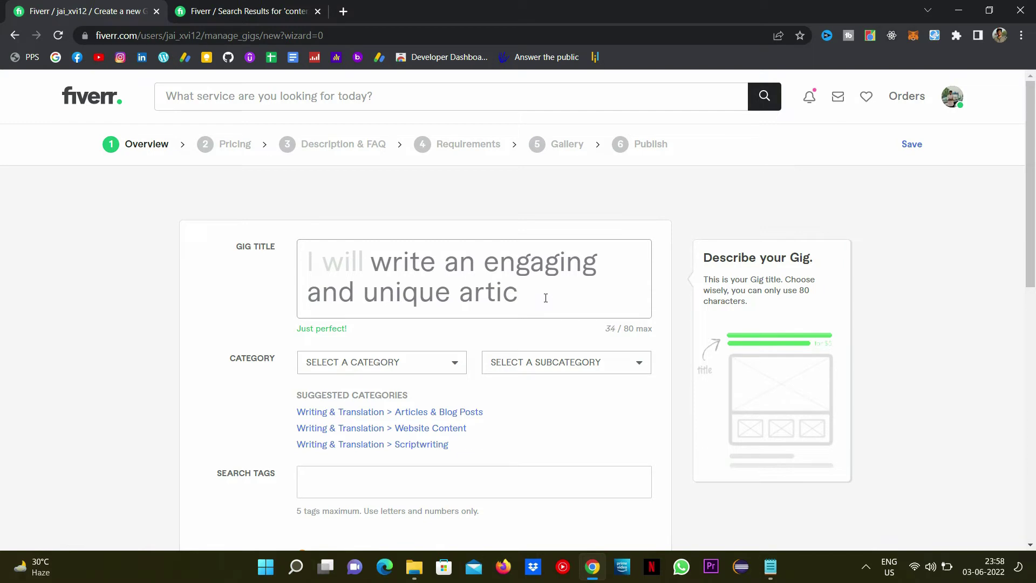
pyautogui.write('le')
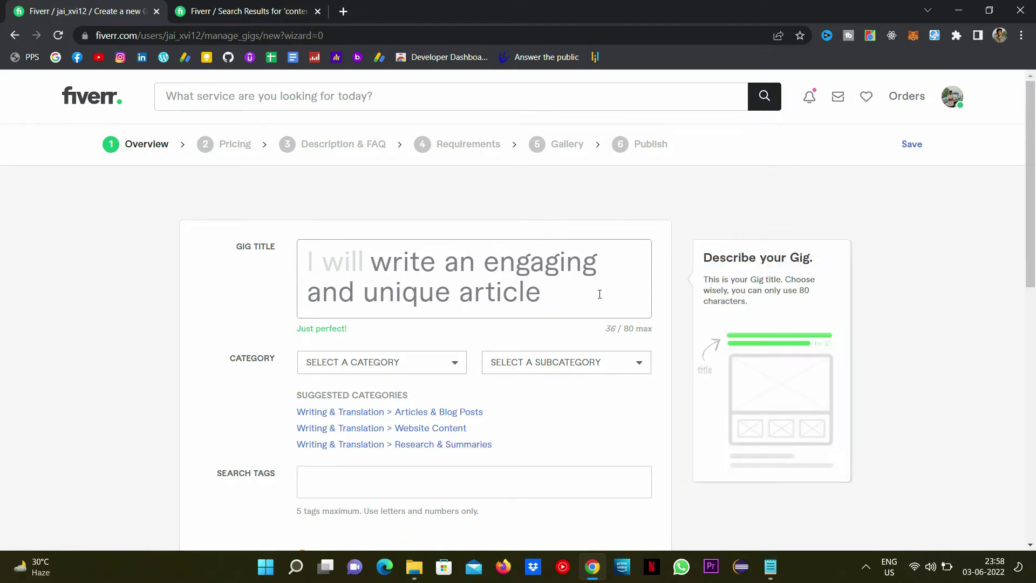
# Step: Delete the stray gibberish characters from the end of the gig title
pyautogui.click(243, 10)
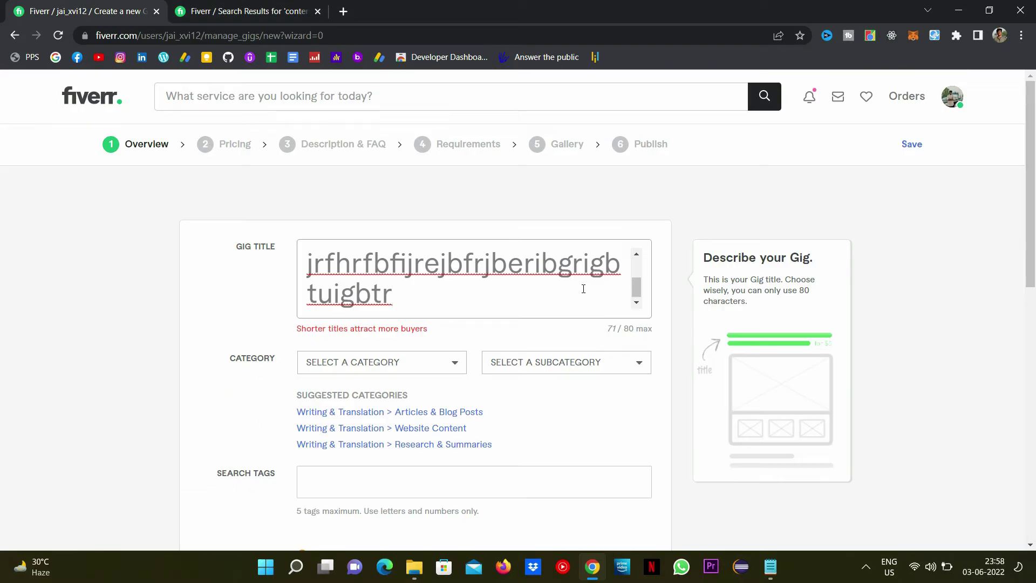
pyautogui.press('BackSpace')
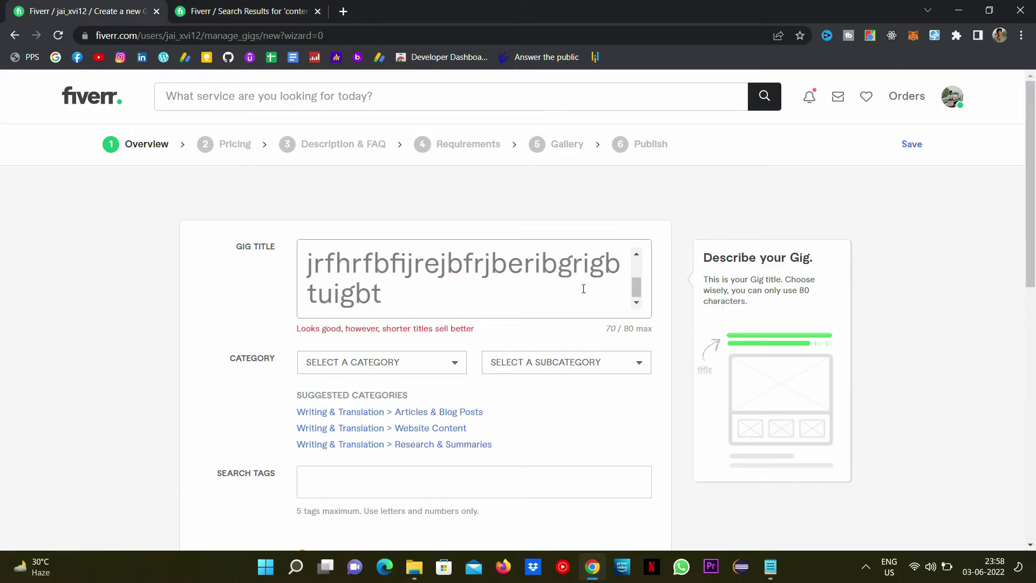
pyautogui.press('BackSpace')
pyautogui.press('BackSpace')
pyautogui.press('BackSpace')
pyautogui.press('BackSpace')
pyautogui.press('BackSpace')
pyautogui.press('BackSpace')
pyautogui.press('BackSpace')
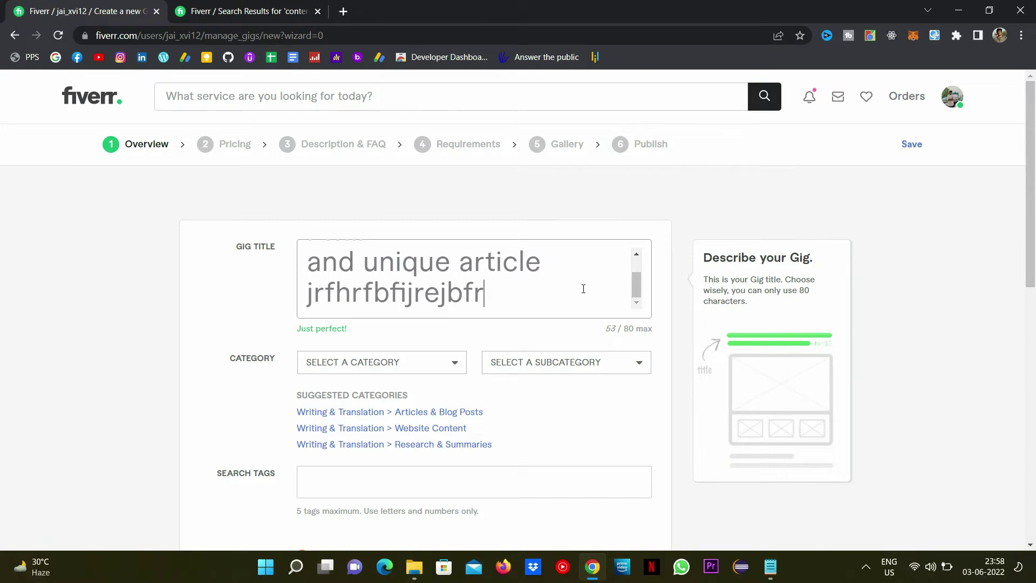
pyautogui.press('BackSpace')
pyautogui.press('BackSpace')
pyautogui.press('BackSpace')
pyautogui.hotkey('ctrl', 'Tab')
pyautogui.scroll(-5, 0, 467)
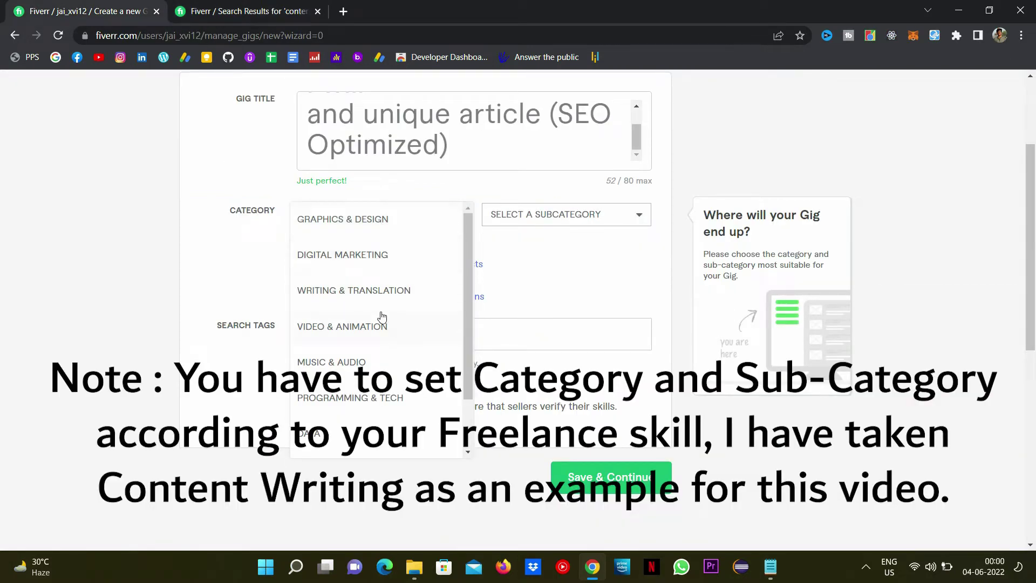
# Step: Set category Writing & Translation and subcategory Articles & Blog Posts, then review Gig Metadata
pyautogui.click(367, 291)
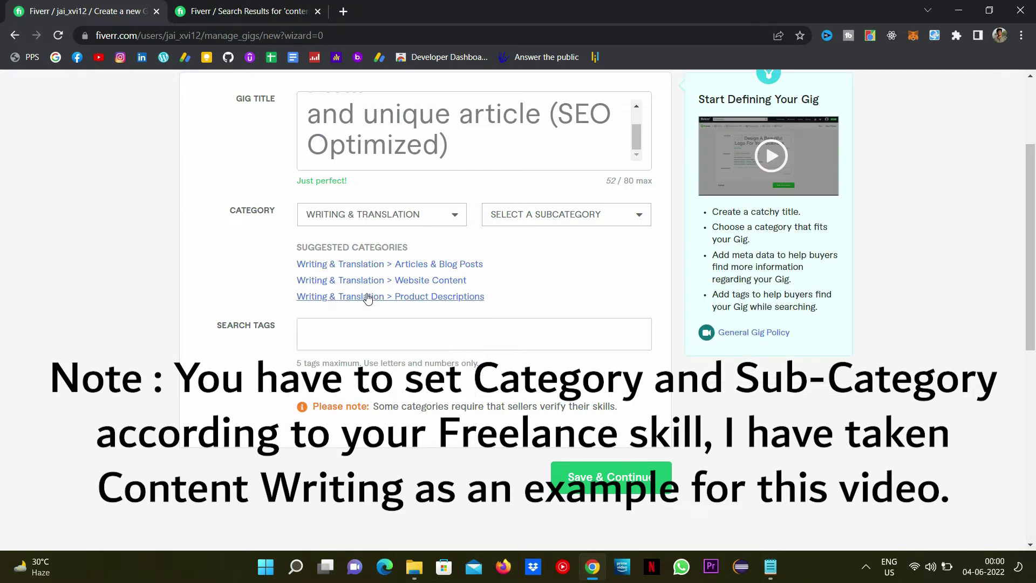
pyautogui.click(612, 216)
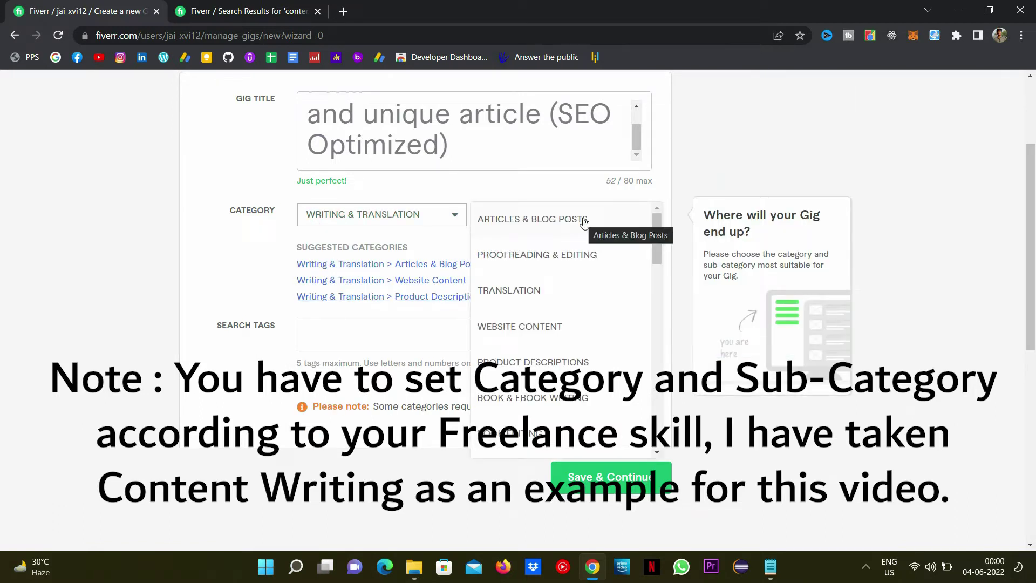
pyautogui.click(554, 221)
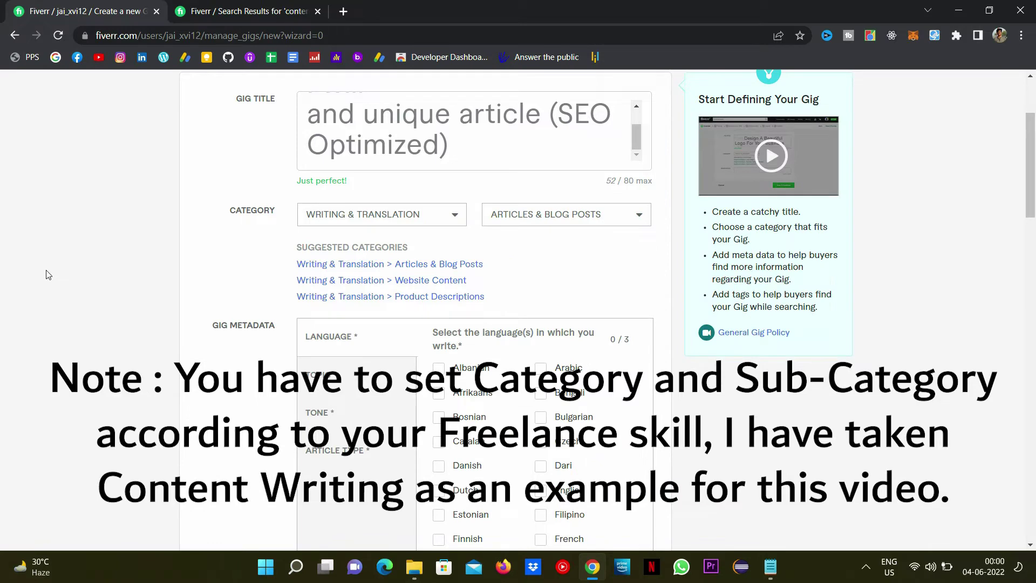
pyautogui.scroll(-2, 158, 335)
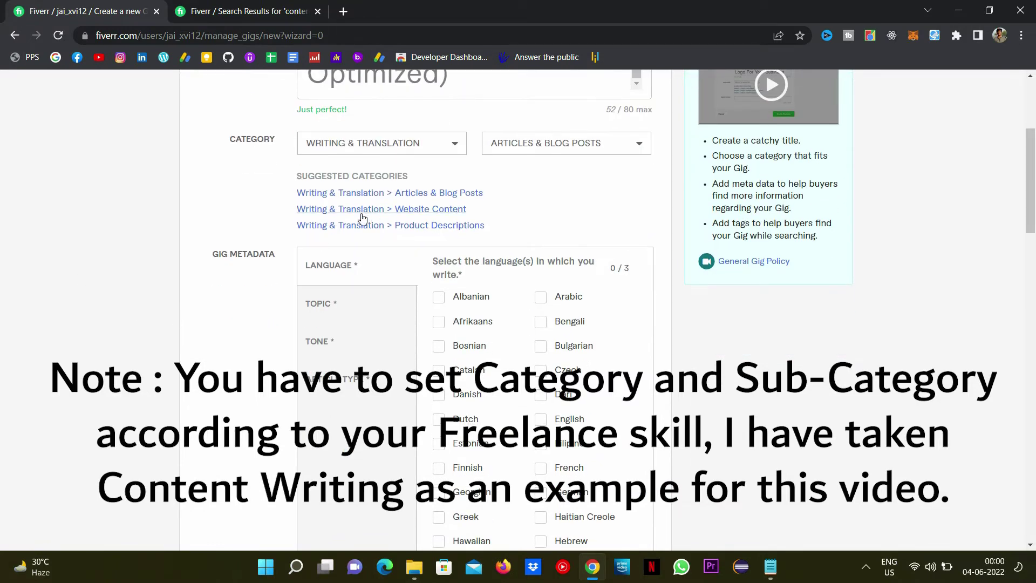
pyautogui.scroll(-10, 617, 258)
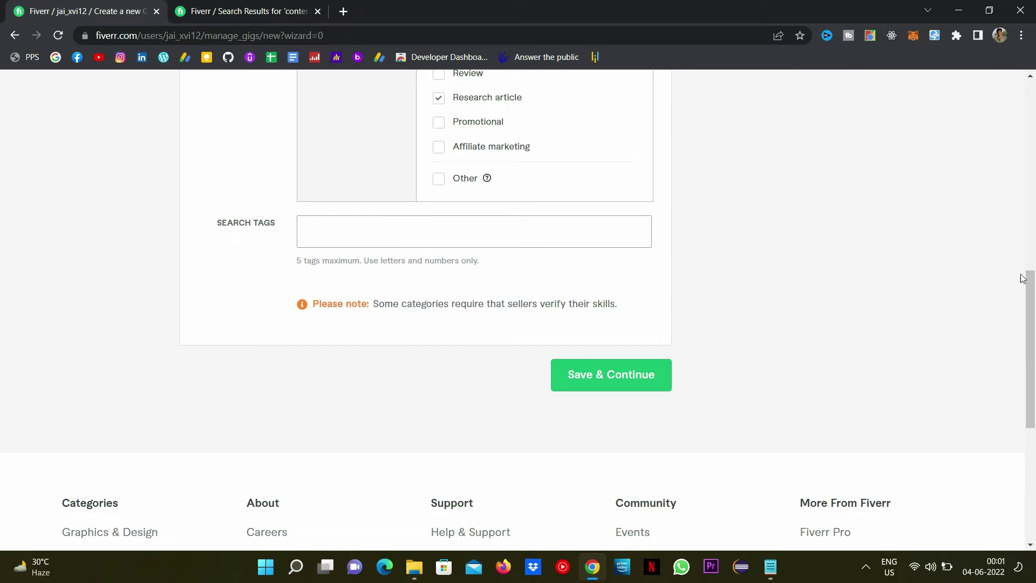
pyautogui.scroll(5, 1024, 286)
pyautogui.scroll(3, 1024, 290)
pyautogui.scroll(-6, 1022, 293)
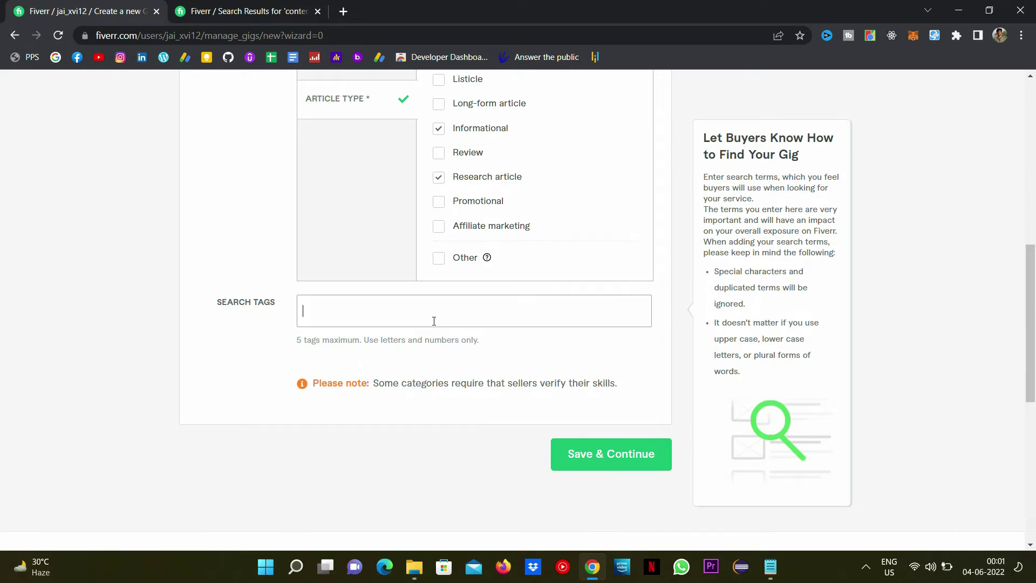
# Step: Compare competing content writing gigs for tag ideas
pyautogui.click(506, 315)
pyautogui.hotkey('ctrl', 'Tab')
pyautogui.scroll(-2, 384, 216)
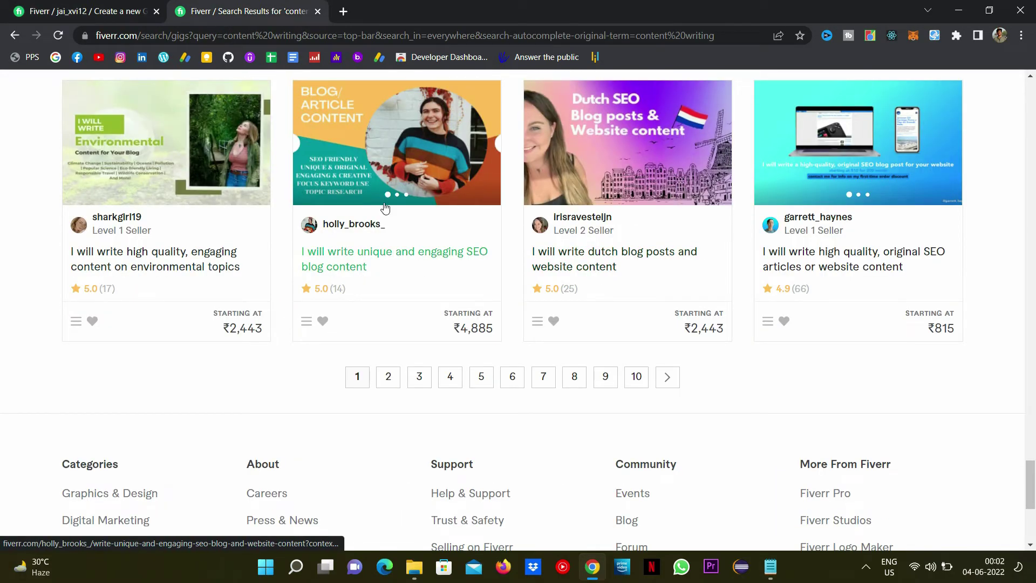
pyautogui.hotkey('ctrl', 'Tab')
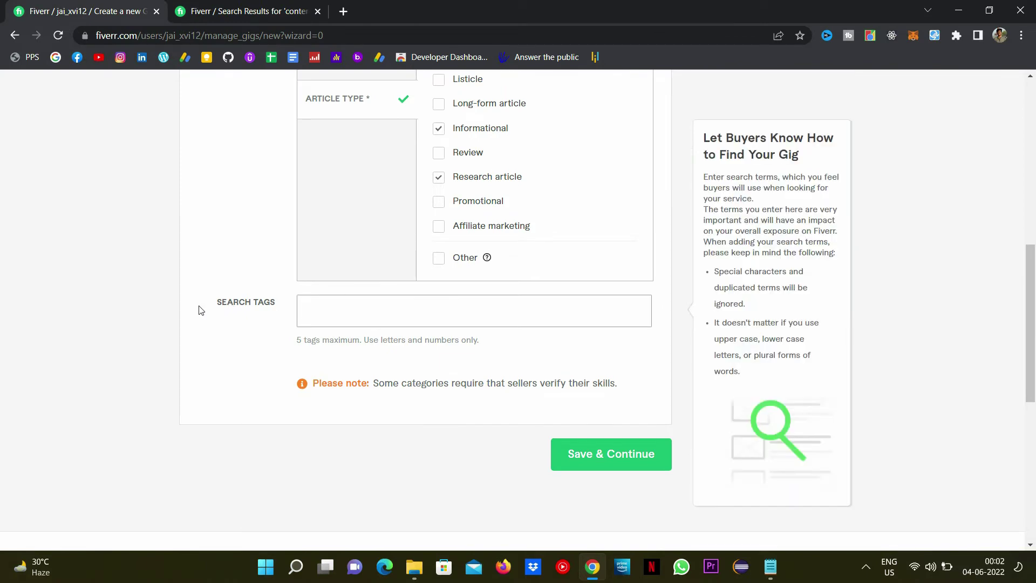
pyautogui.click(235, 6)
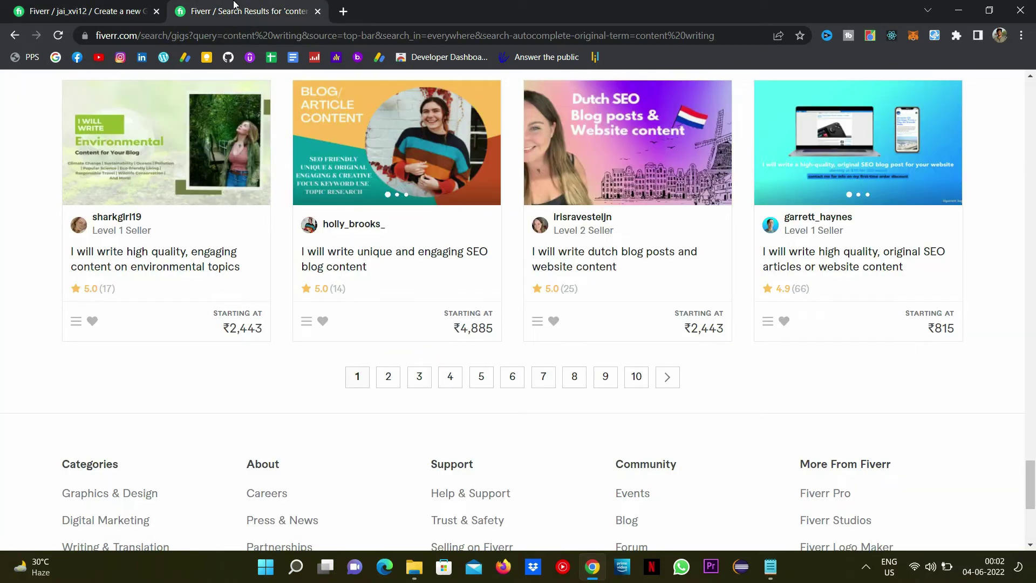
pyautogui.click(129, 9)
# Step: Add search tags Internet, Blog Writing, Article Writing and Content Writing from suggestions
pyautogui.click(356, 320)
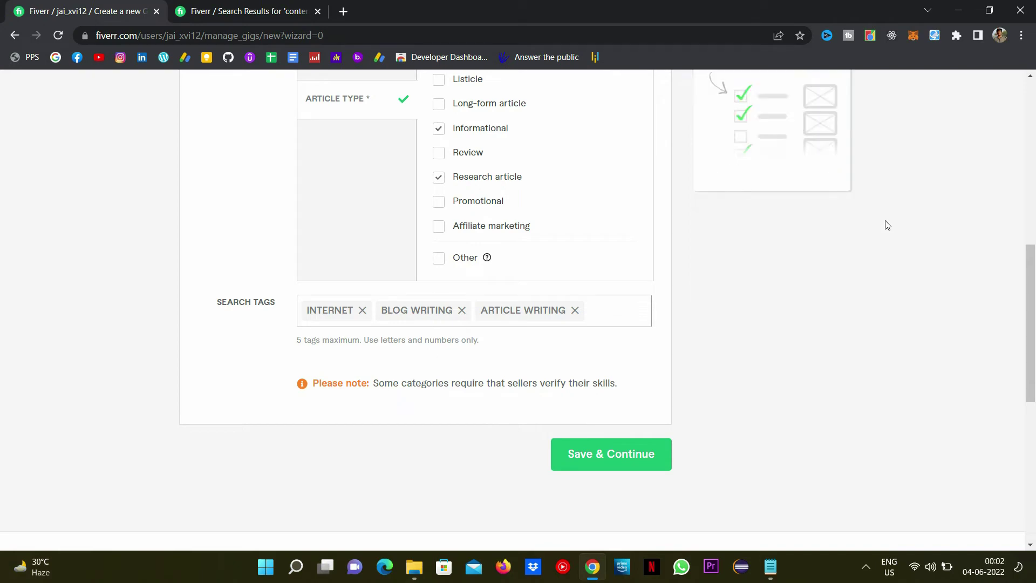
pyautogui.scroll(3, 890, 253)
pyautogui.scroll(3, 891, 254)
pyautogui.scroll(3, 890, 253)
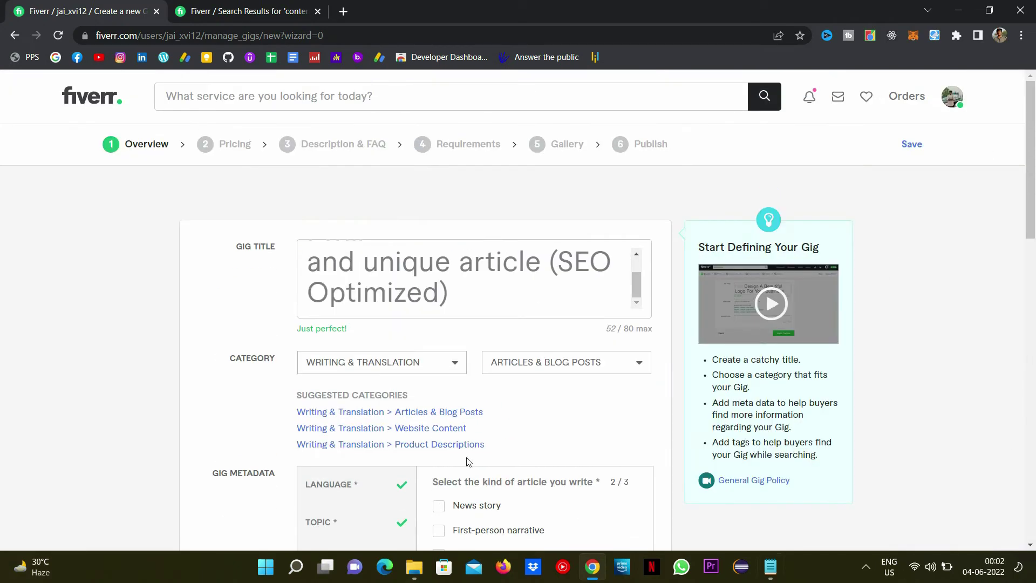
pyautogui.scroll(-7, 237, 262)
pyautogui.scroll(-3, 239, 263)
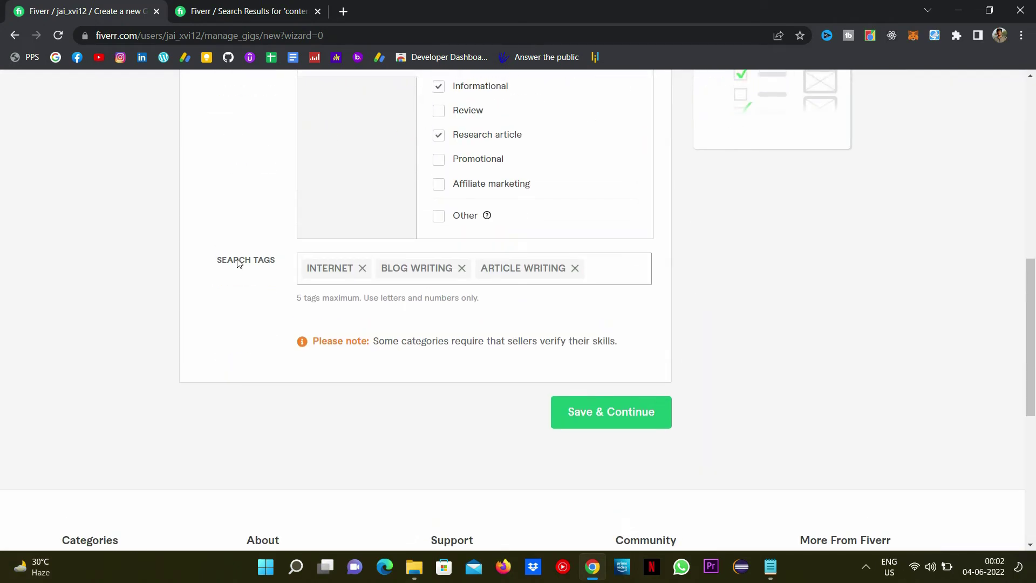
pyautogui.scroll(1, 239, 263)
pyautogui.write('content')
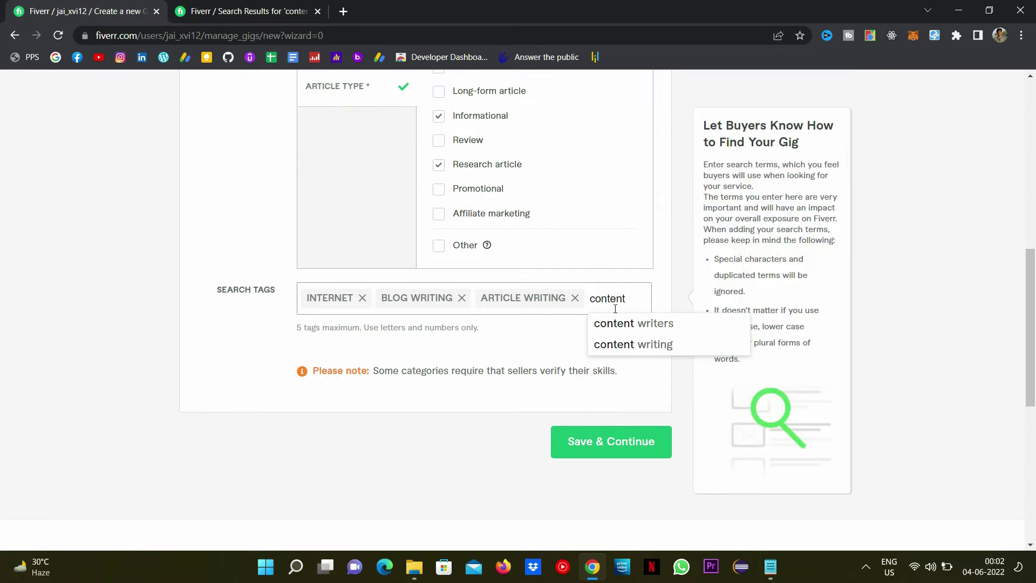
pyautogui.click(633, 344)
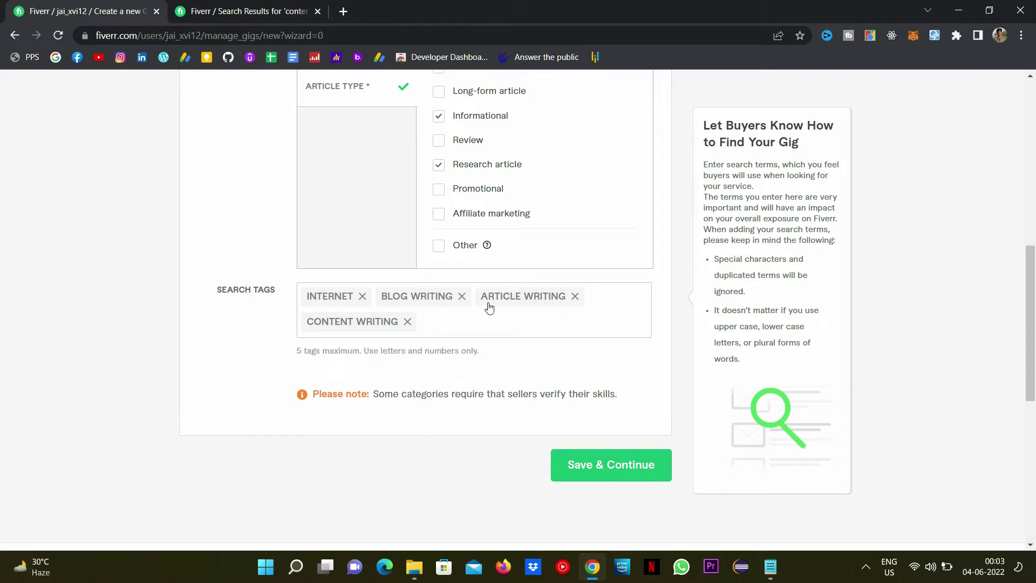
pyautogui.click(525, 325)
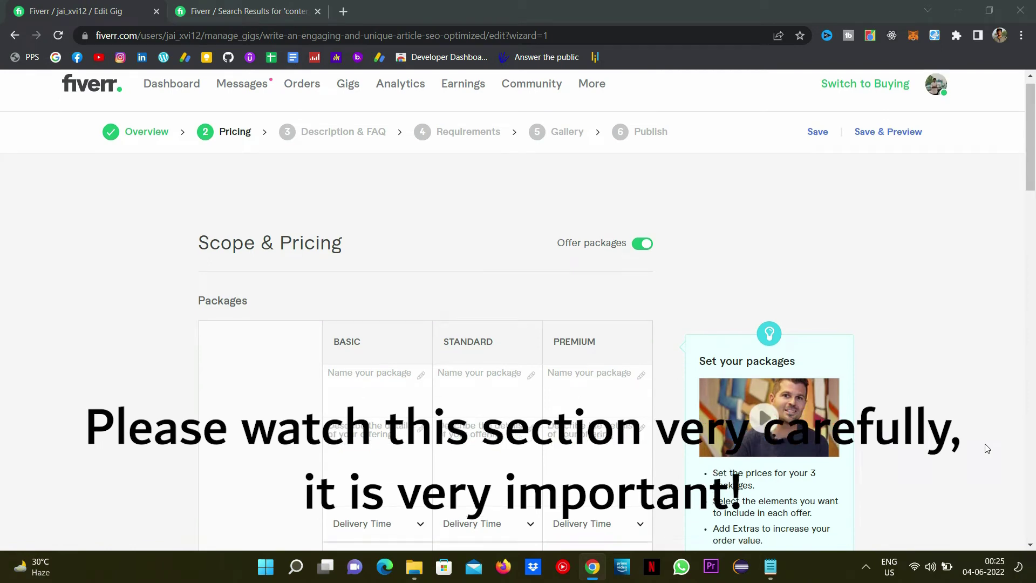
# Step: Look over the Basic, Standard and Premium package fields on the Scope & Pricing step
pyautogui.scroll(1, 986, 449)
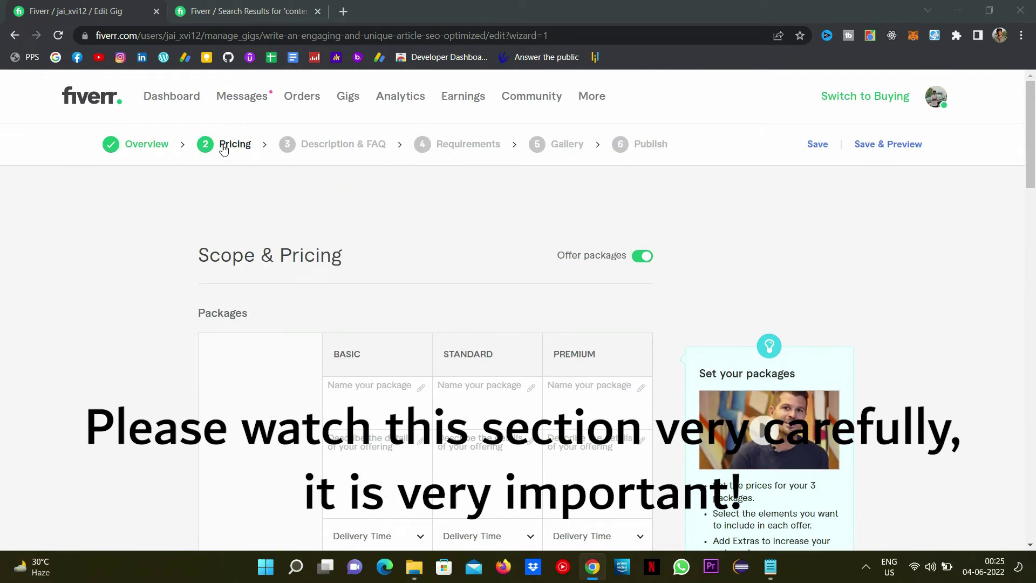
pyautogui.scroll(-2, 589, 258)
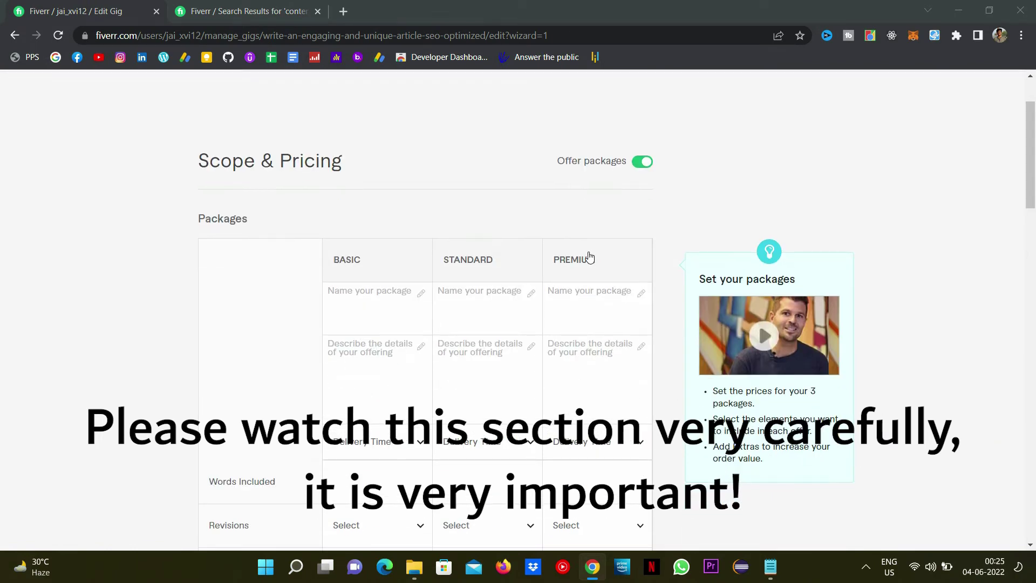
pyautogui.click(415, 290)
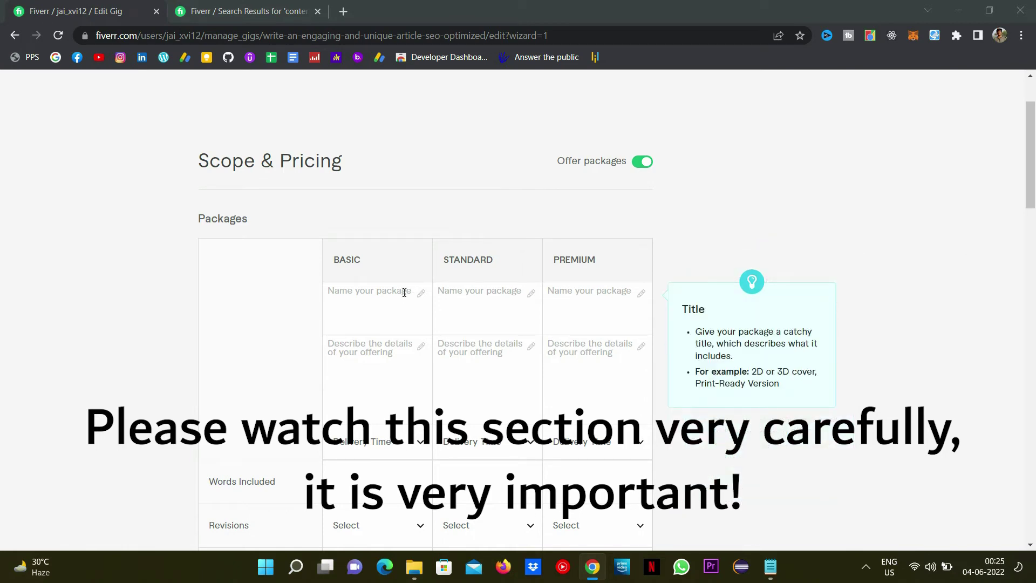
pyautogui.click(902, 285)
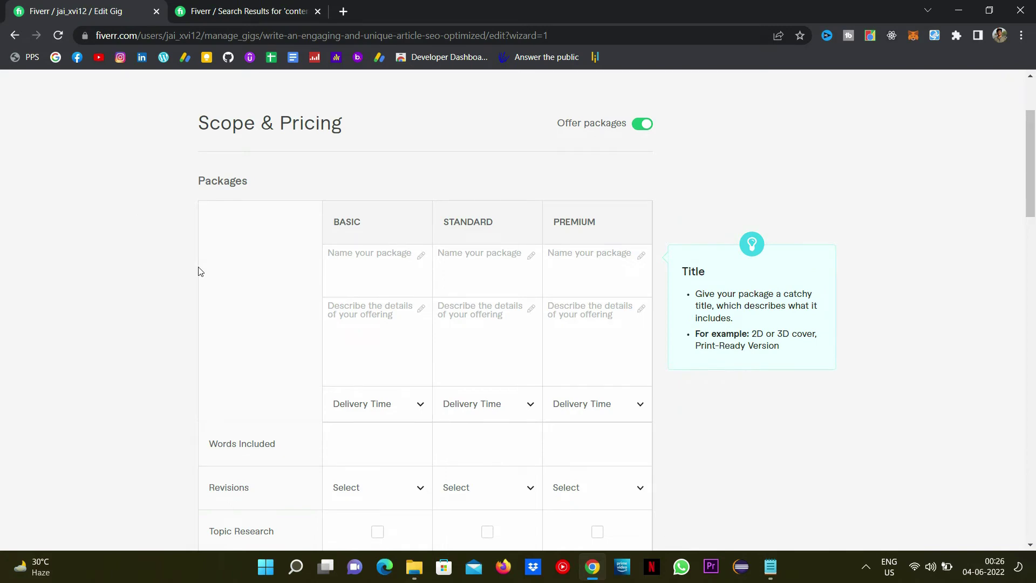
pyautogui.scroll(-2, 407, 513)
pyautogui.scroll(-1, 407, 514)
pyautogui.scroll(-4, 407, 513)
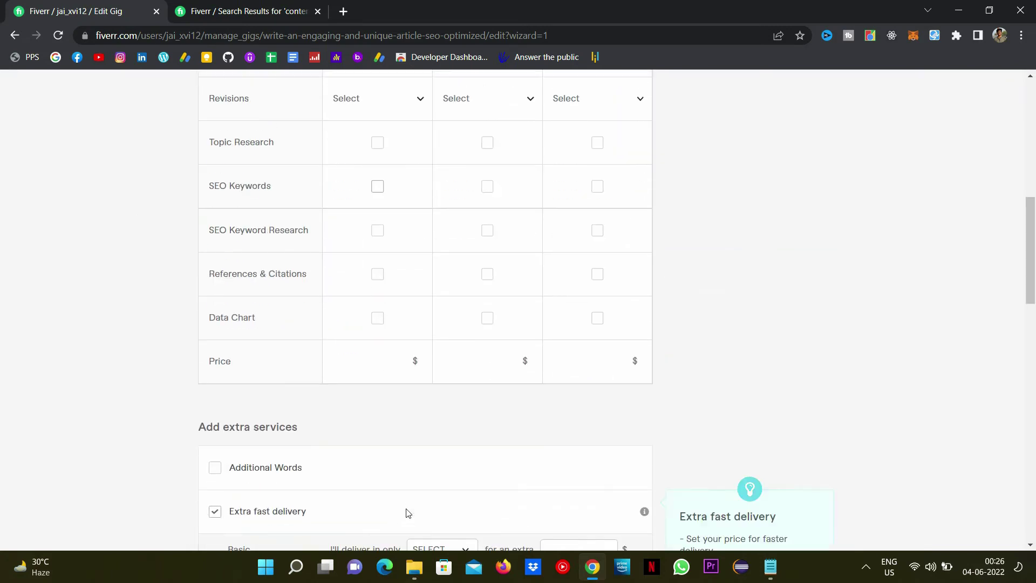
pyautogui.scroll(7, 455, 367)
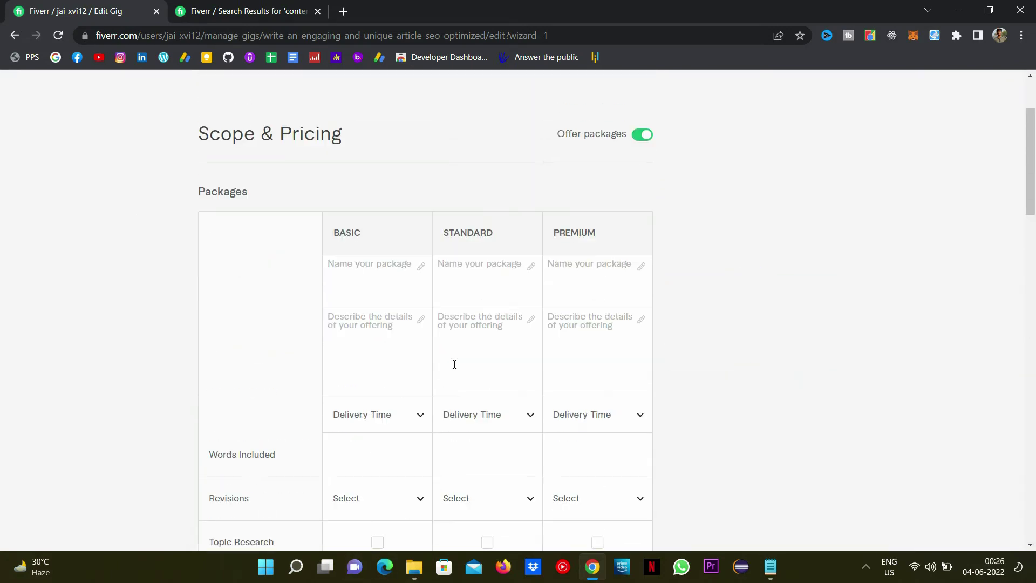
pyautogui.scroll(-3, 573, 546)
pyautogui.scroll(-2, 385, 227)
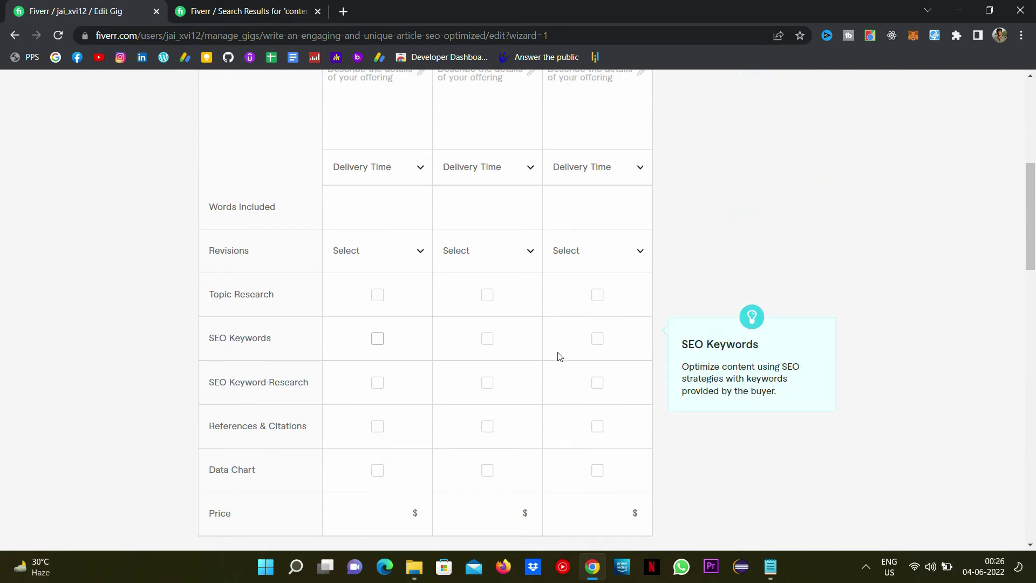
pyautogui.scroll(2, 569, 254)
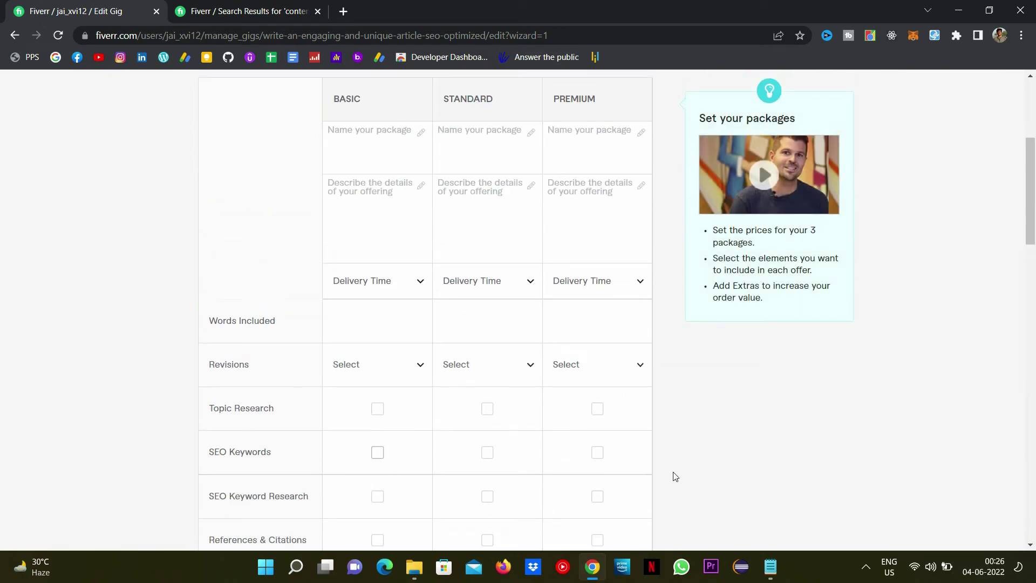
pyautogui.scroll(2, 675, 476)
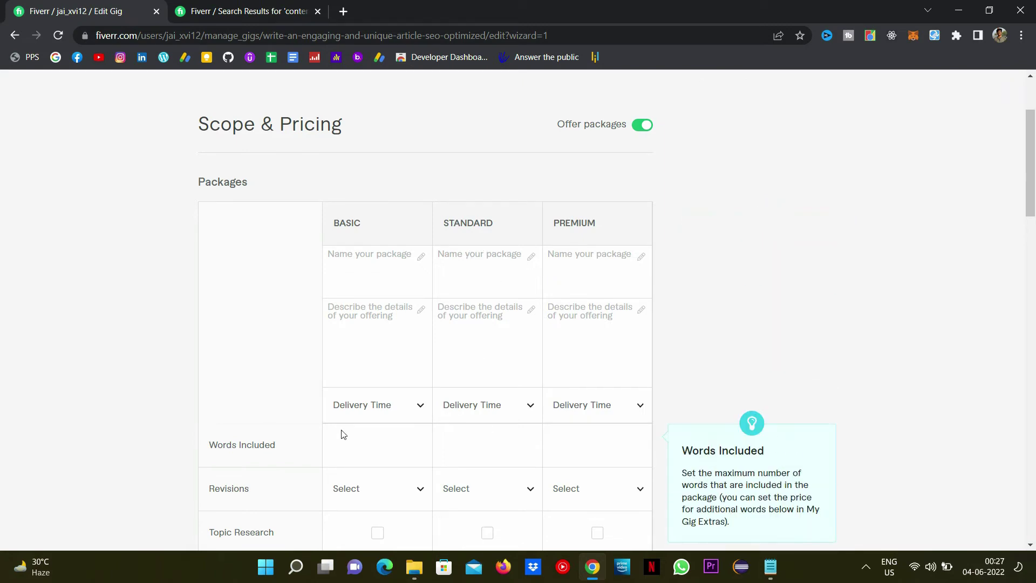
pyautogui.scroll(-2, 341, 432)
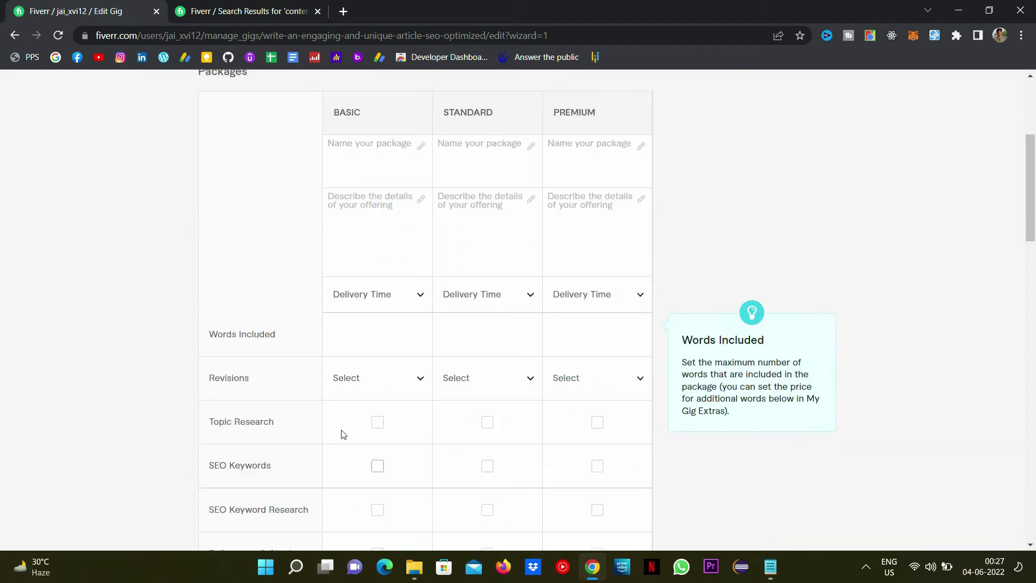
pyautogui.scroll(-2, 341, 432)
pyautogui.scroll(3, 341, 432)
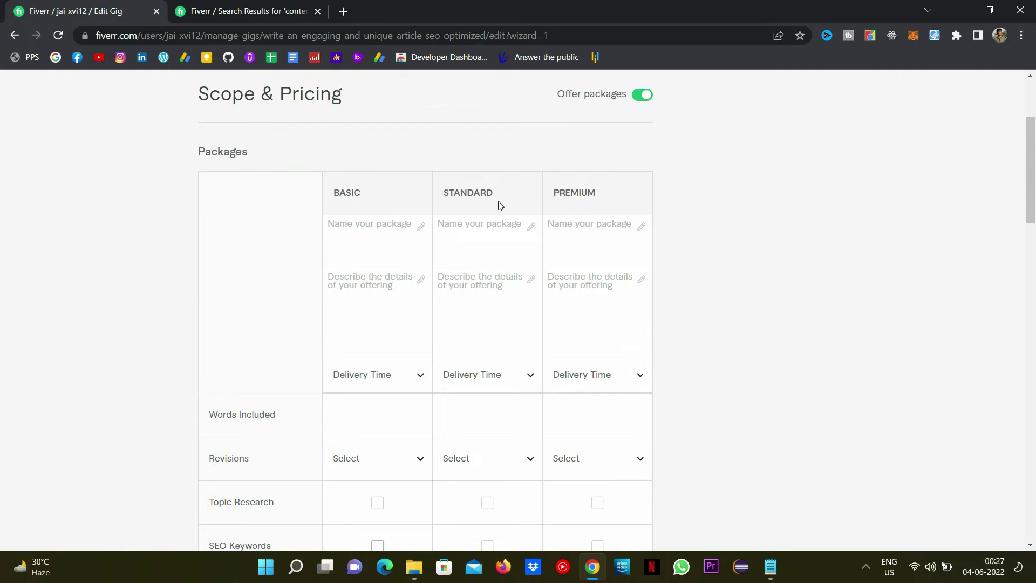
# Step: Set delivery to 3 days for Basic and 1 day for Standard and Premium
pyautogui.click(426, 233)
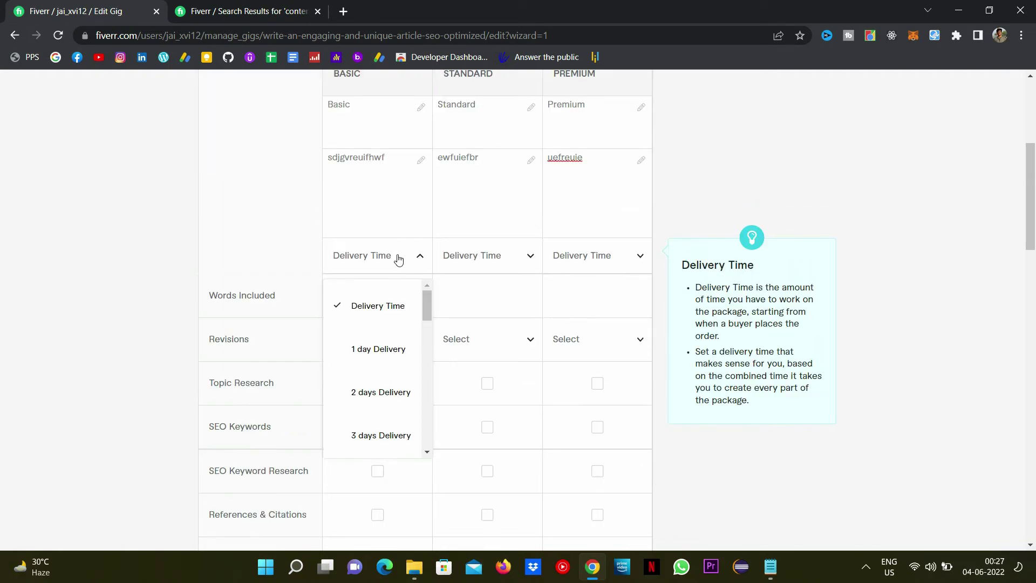
pyautogui.click(384, 435)
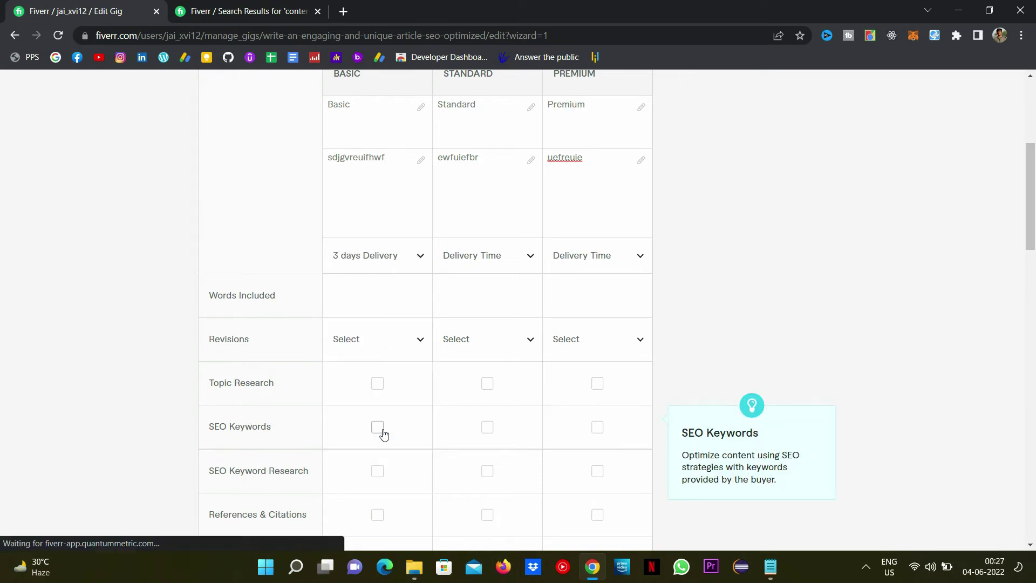
pyautogui.click(499, 269)
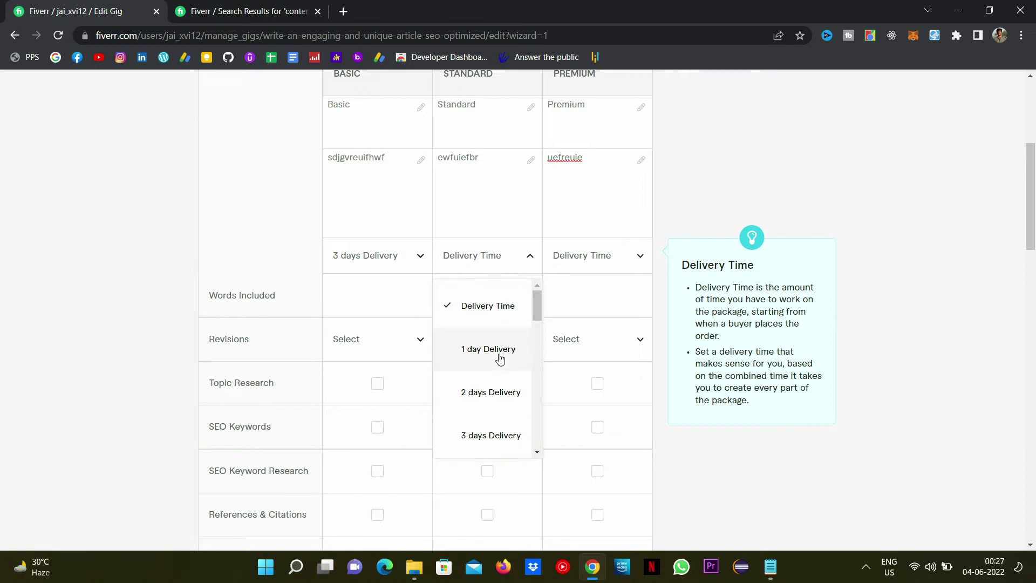
pyautogui.click(502, 349)
pyautogui.click(598, 261)
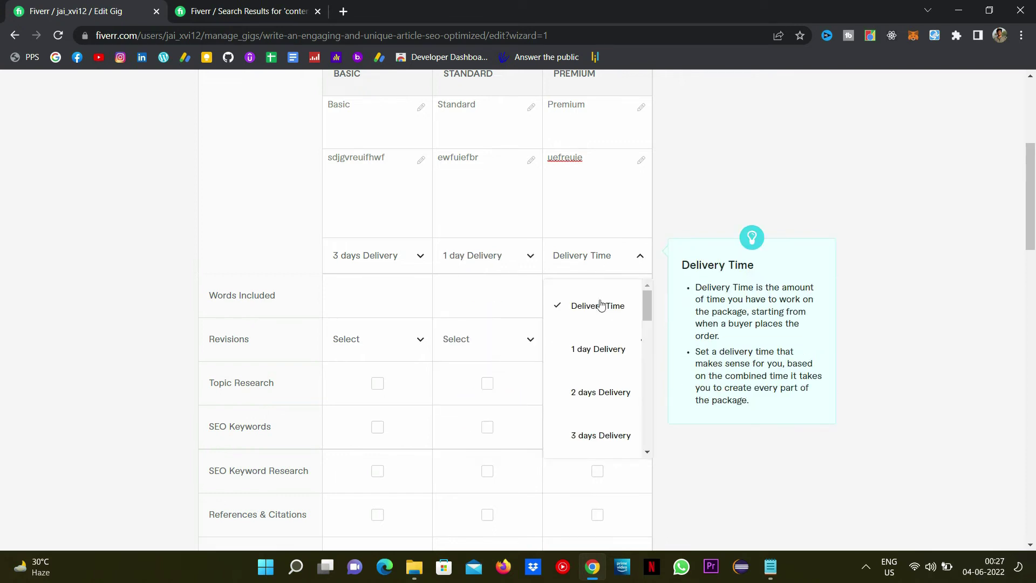
pyautogui.click(607, 357)
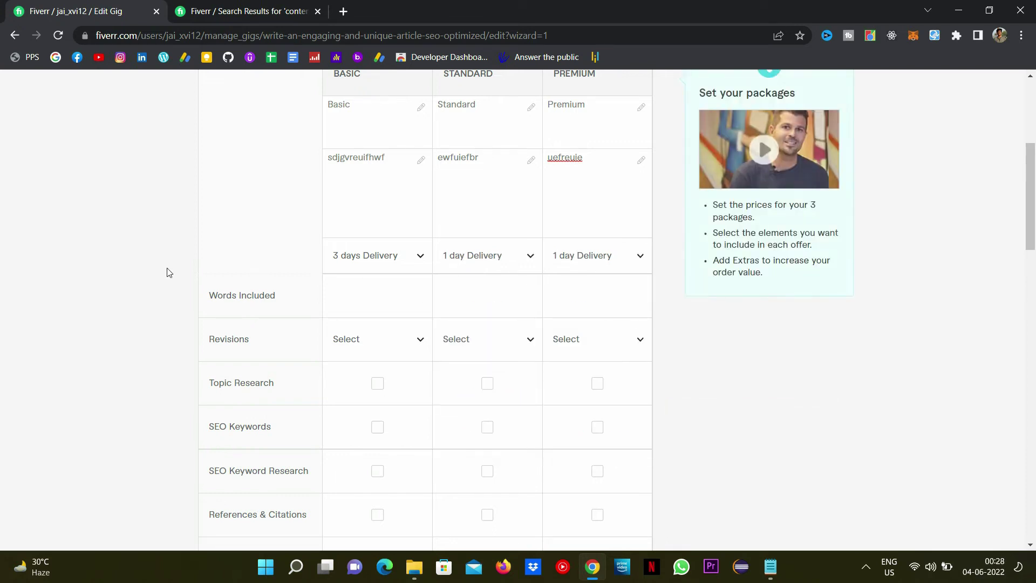
pyautogui.scroll(2, 157, 272)
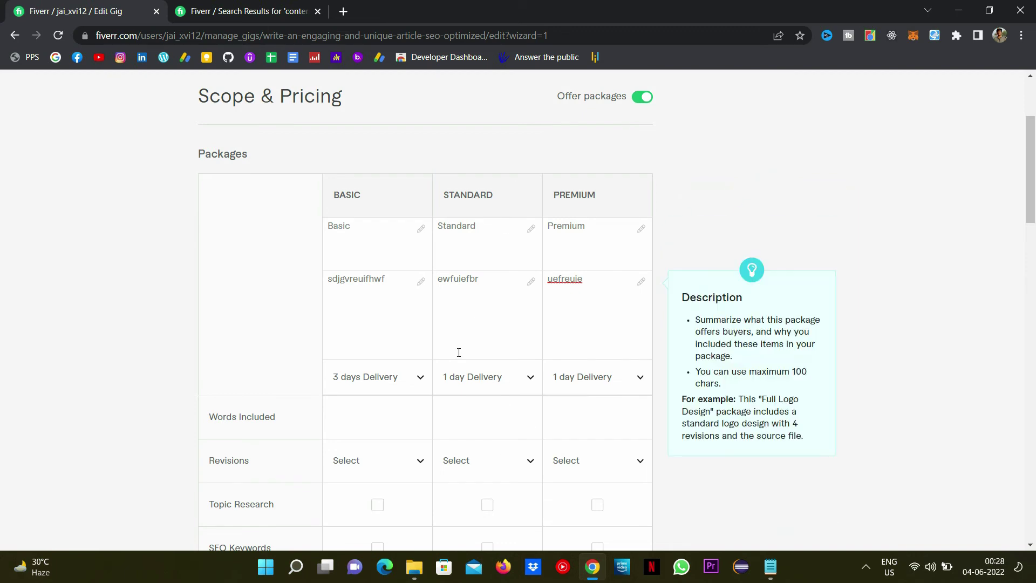
# Step: Set the Basic, Standard and Premium packages to 0, 1 and 2 revisions
pyautogui.scroll(-3, 458, 354)
pyautogui.scroll(-2, 379, 255)
pyautogui.click(378, 216)
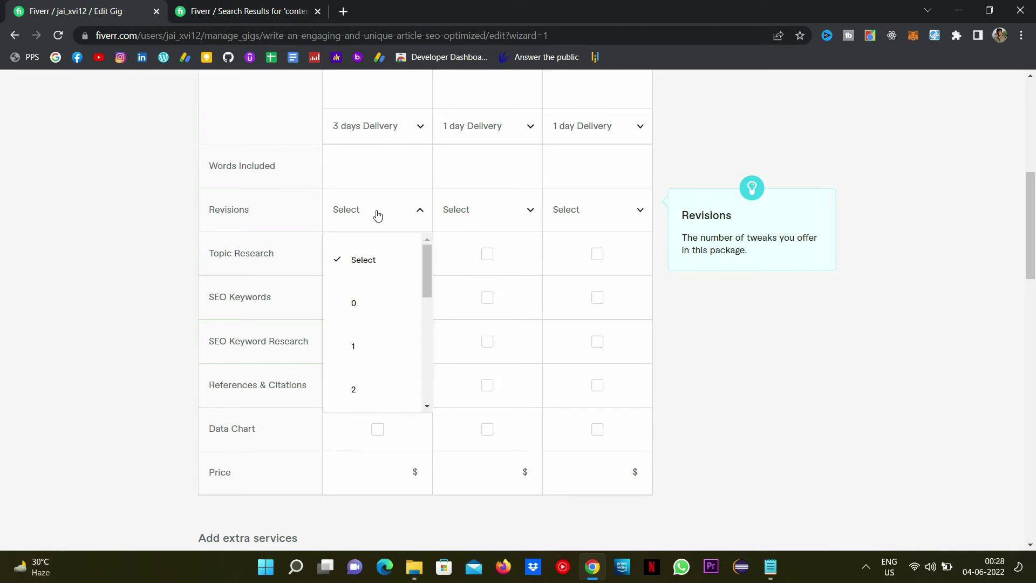
pyautogui.click(385, 315)
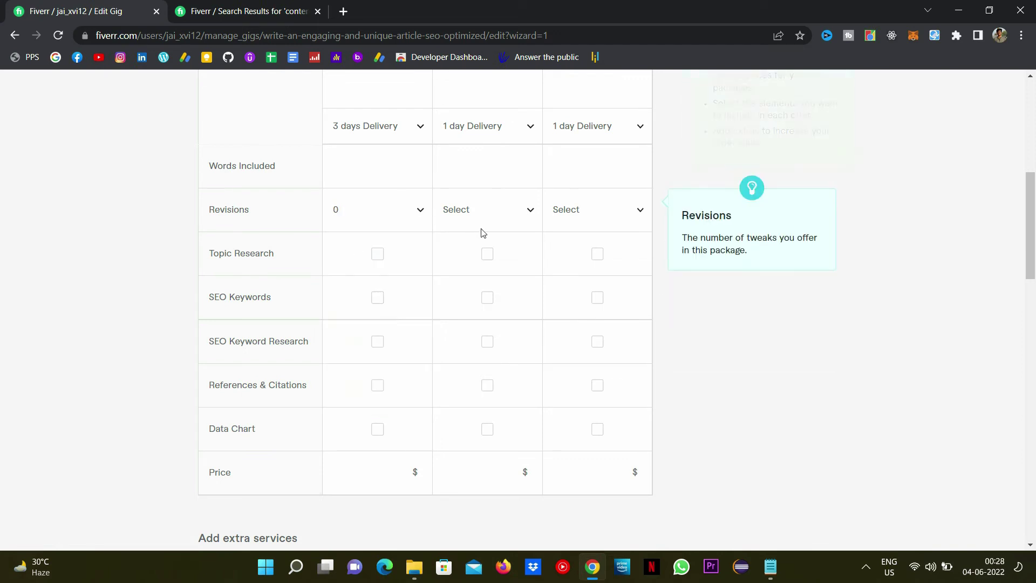
pyautogui.click(506, 216)
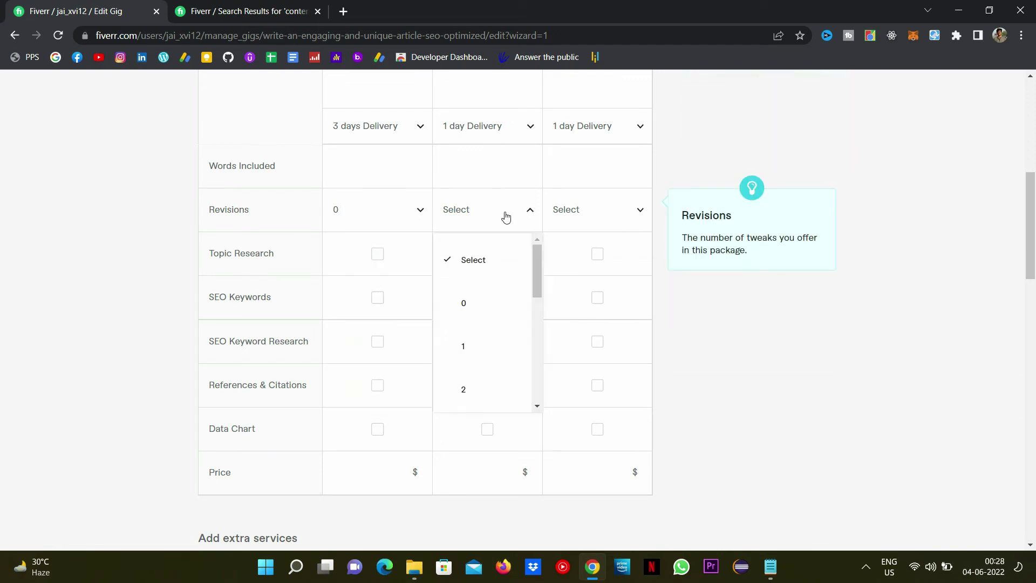
pyautogui.click(484, 351)
pyautogui.click(603, 211)
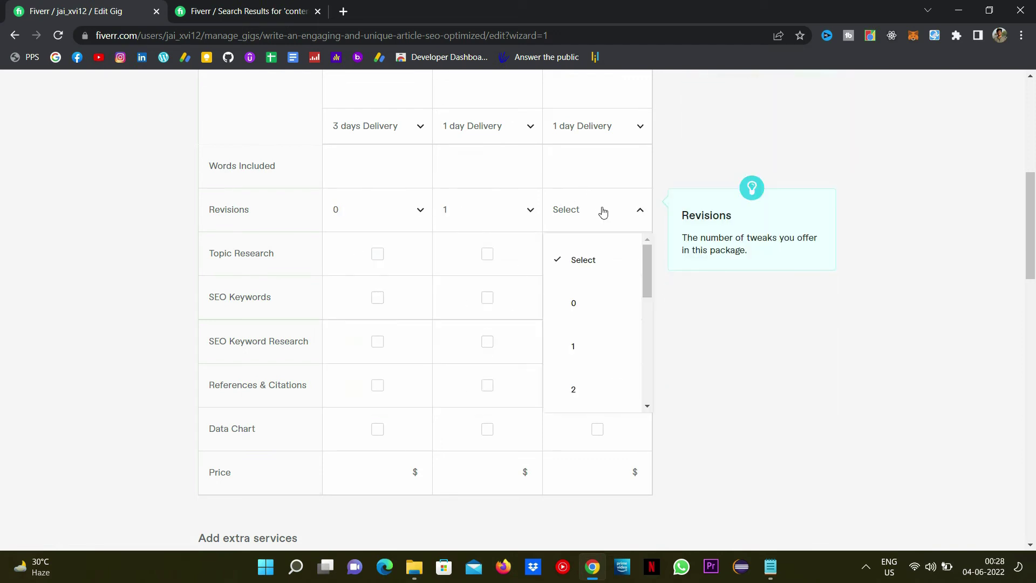
pyautogui.click(587, 388)
pyautogui.scroll(-2, 750, 351)
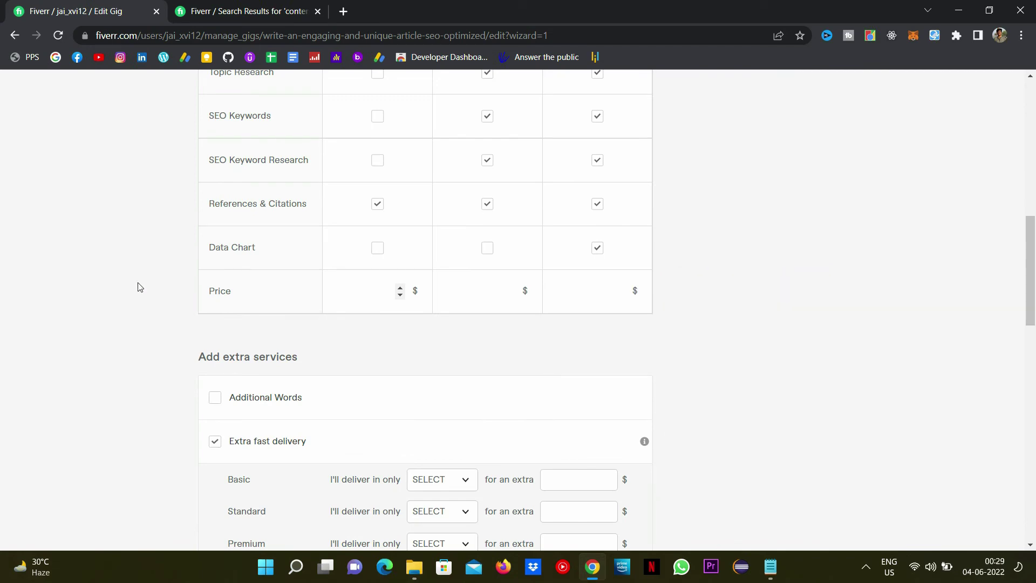
# Step: Price the Basic, Standard and Premium packages at $2, $6 and $8
pyautogui.scroll(1, 125, 298)
pyautogui.scroll(5, 125, 298)
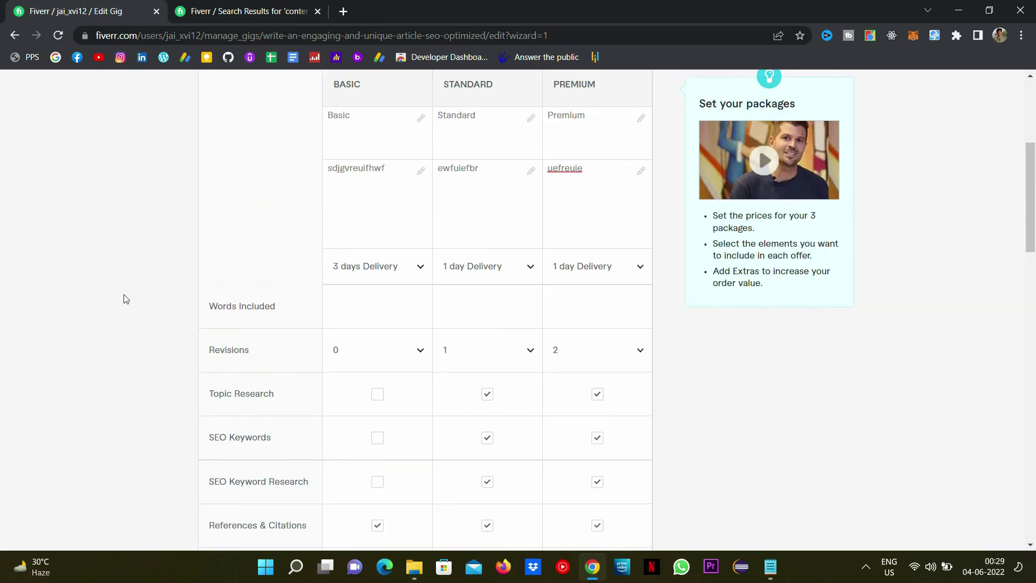
pyautogui.scroll(1, 125, 299)
pyautogui.scroll(3, 125, 298)
pyautogui.scroll(-7, 126, 298)
pyautogui.scroll(-5, 125, 299)
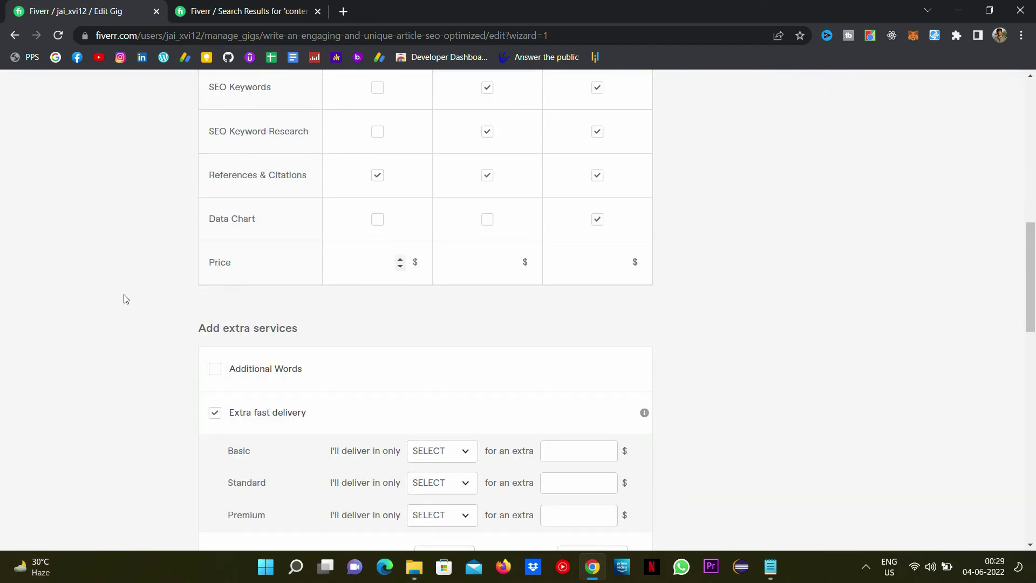
pyautogui.write('2')
pyautogui.press('Tab')
pyautogui.write('6')
pyautogui.press('Tab')
pyautogui.write('8')
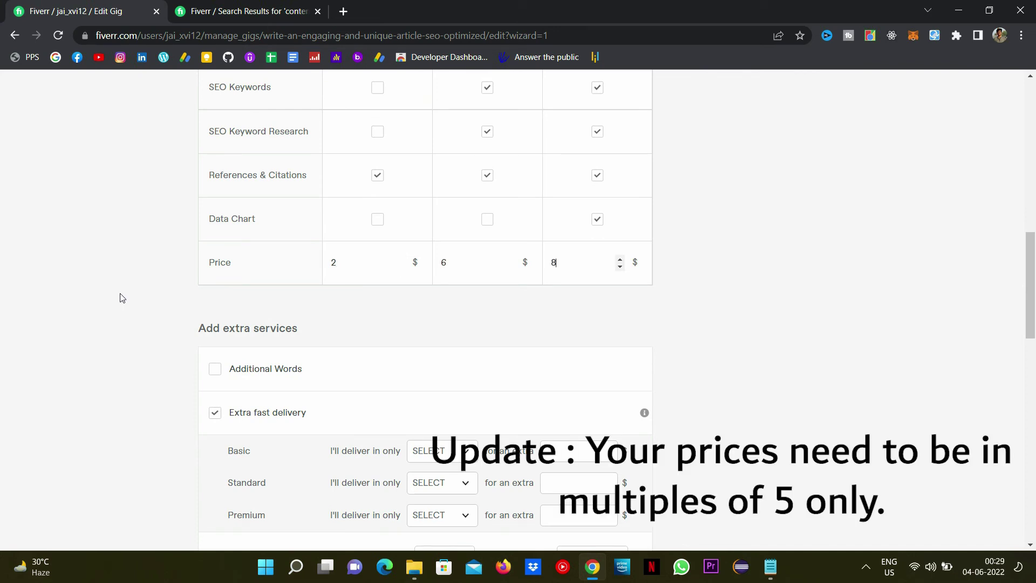
pyautogui.click(122, 298)
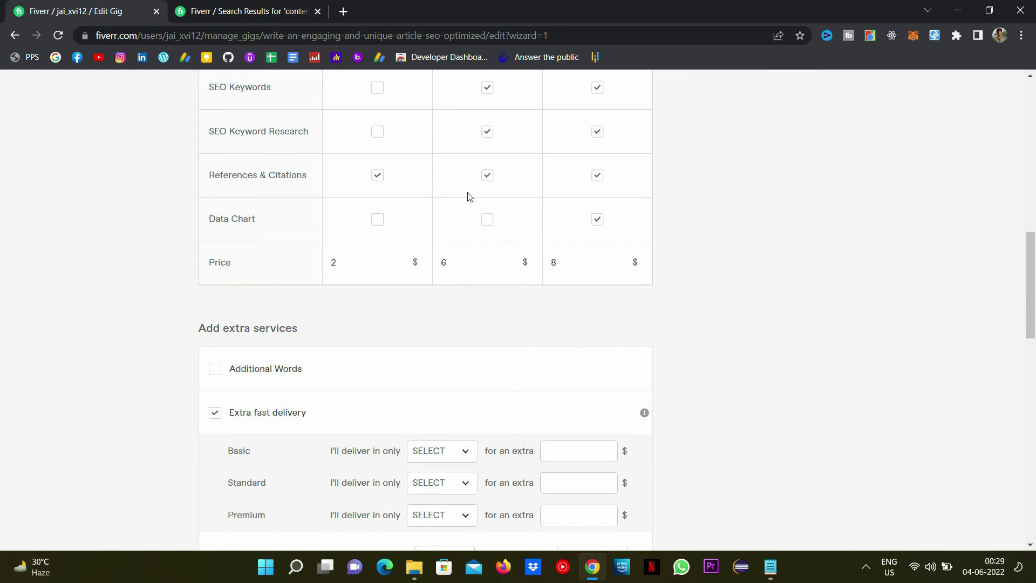
# Step: Review the gig extras for faster delivery, an additional revision and topic research
pyautogui.scroll(4, 502, 154)
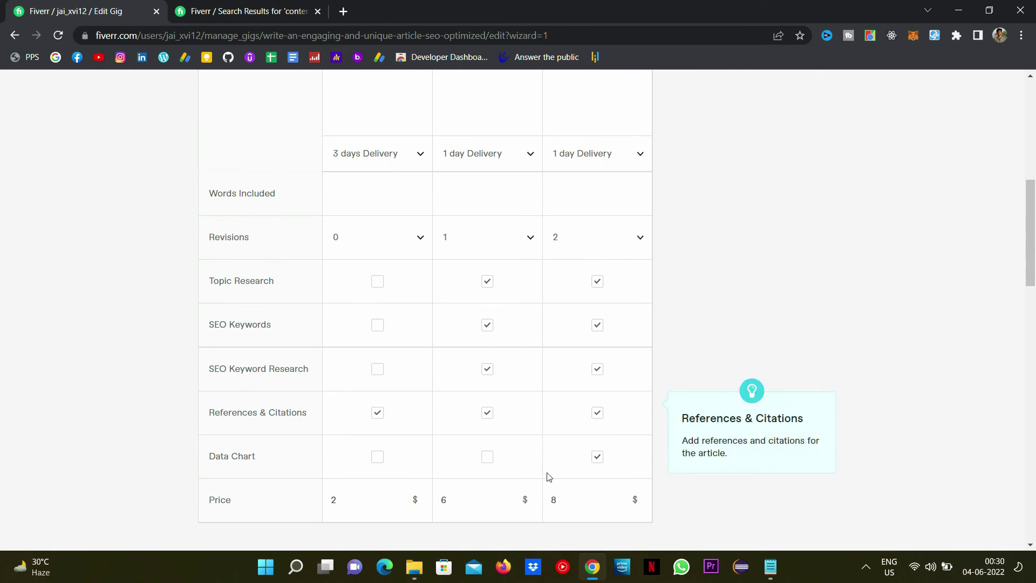
pyautogui.moveTo(597, 238)
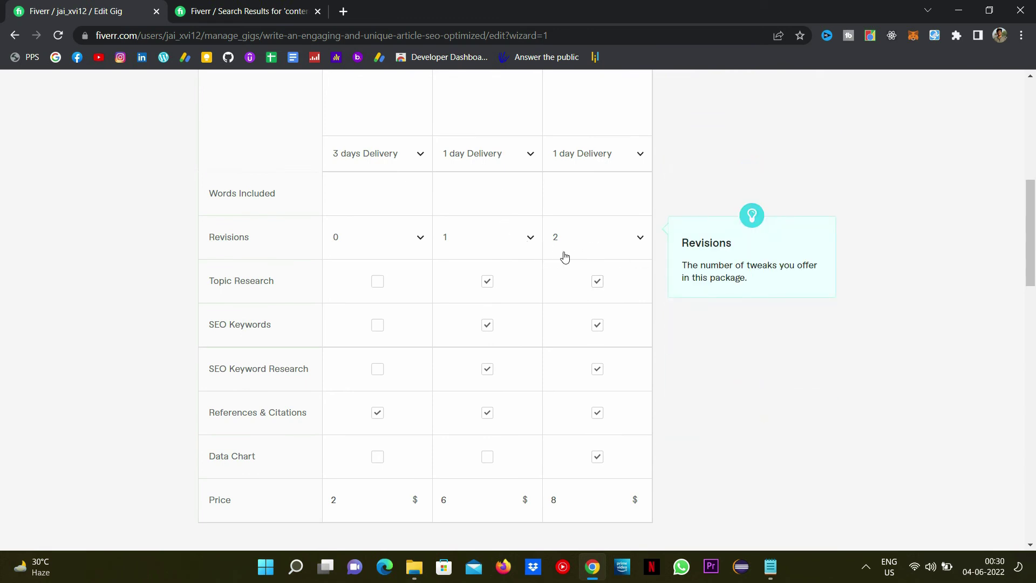
pyautogui.scroll(-8, 548, 256)
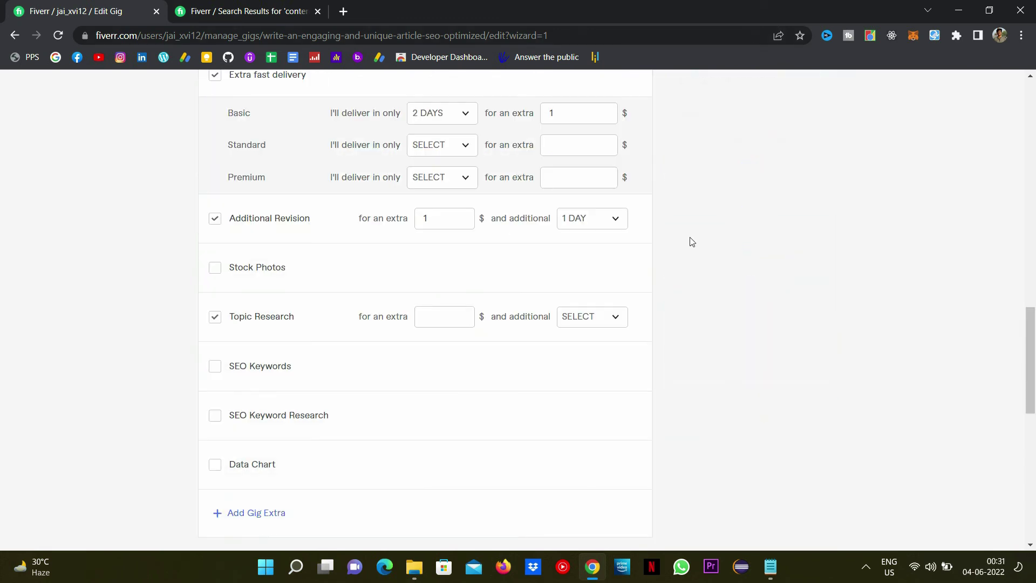
pyautogui.scroll(1, 689, 240)
pyautogui.scroll(2, 688, 233)
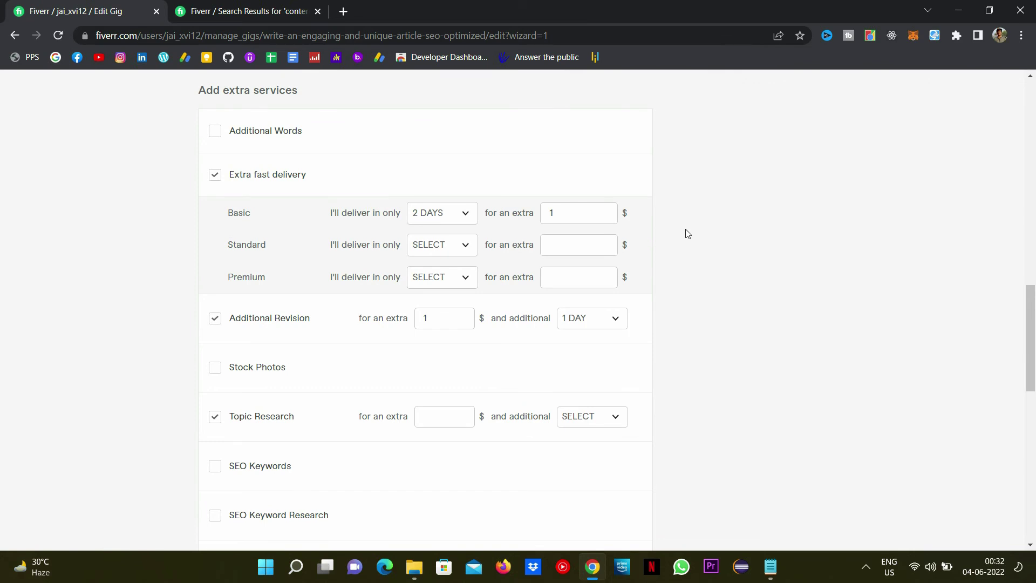
# Step: Save the pricing and begin writing the gig description on Description & FAQ
pyautogui.click(580, 244)
pyautogui.press('Return')
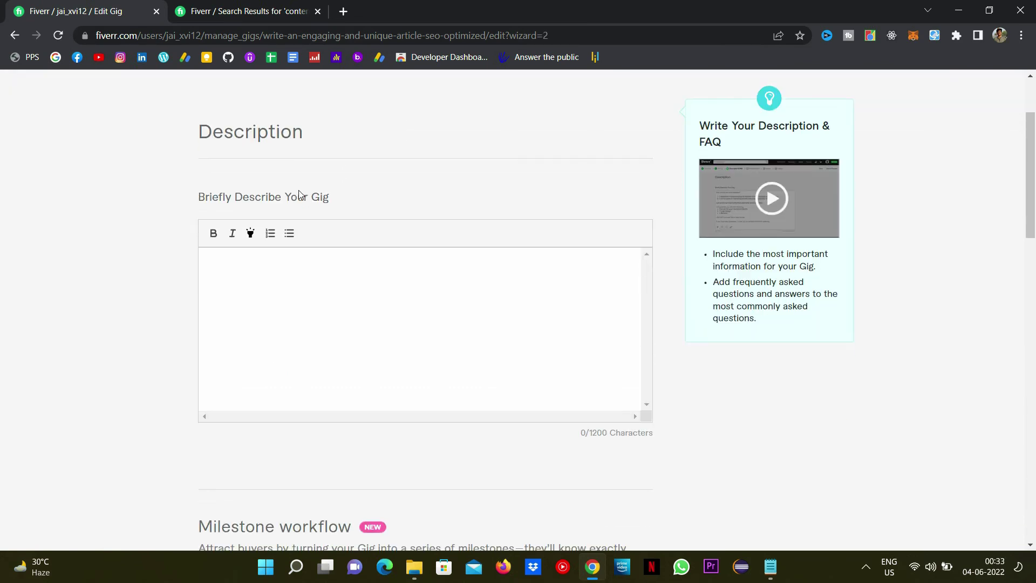
pyautogui.click(417, 346)
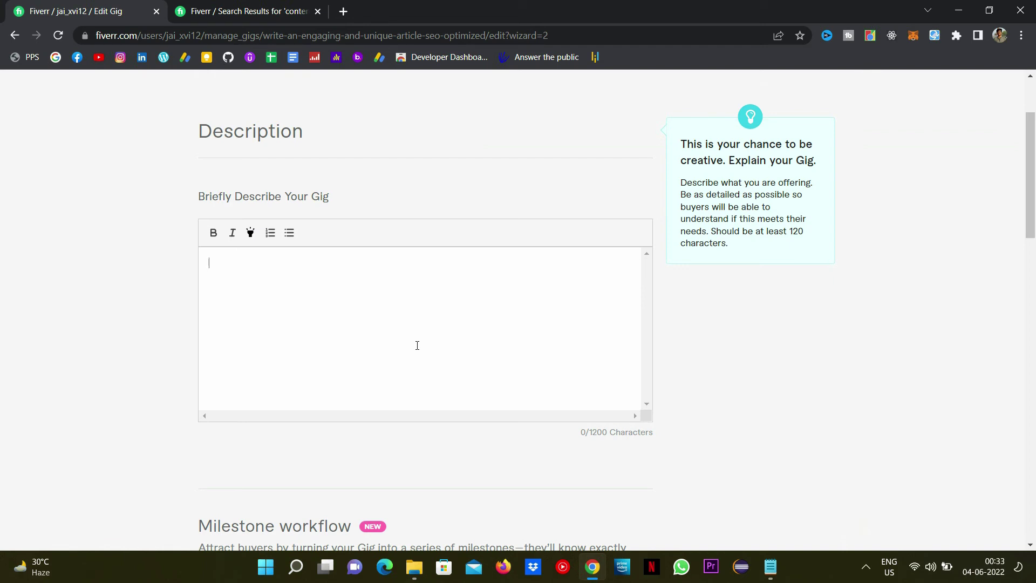
# Step: Enter 'aduhorghregreogregoprejgoperjgoregjre' as placeholder description and continue to the Requirements step
pyautogui.write('aduhorghregreogregoprejgoperjgoregjre')
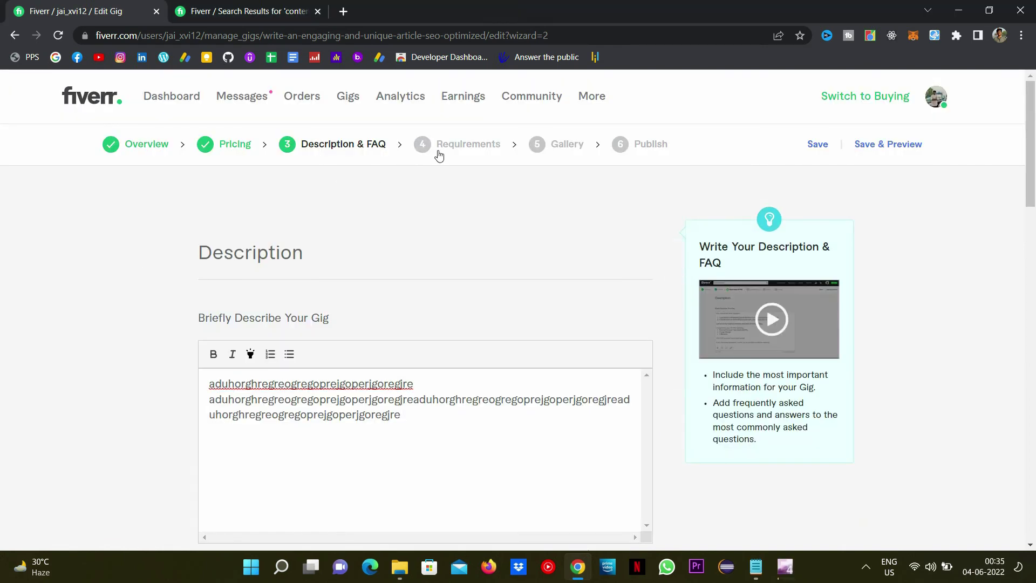
pyautogui.click(439, 156)
pyautogui.scroll(-2, 138, 270)
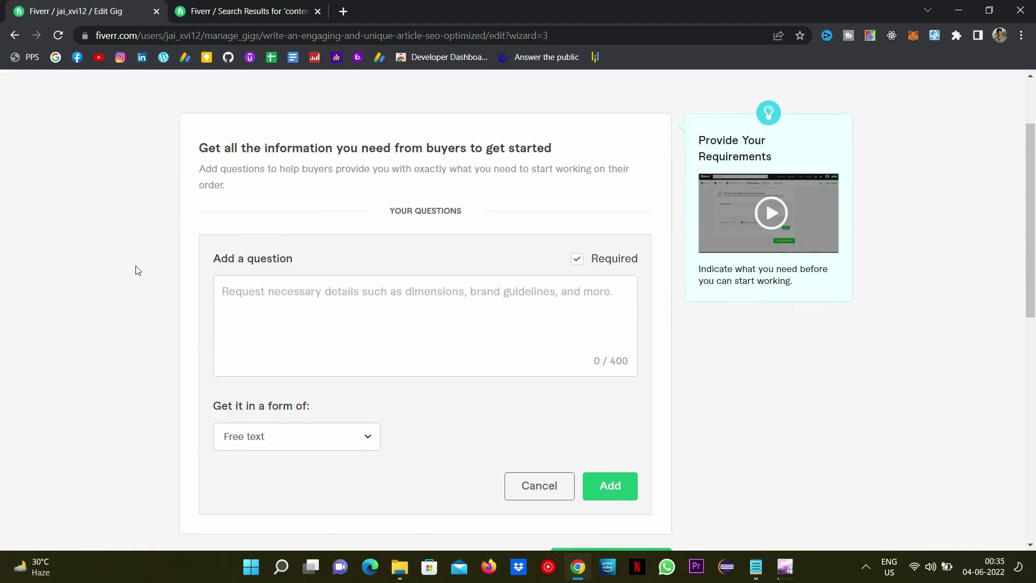
# Step: Add a free-text buyer question, 'Minimum word limit?'
pyautogui.click(368, 286)
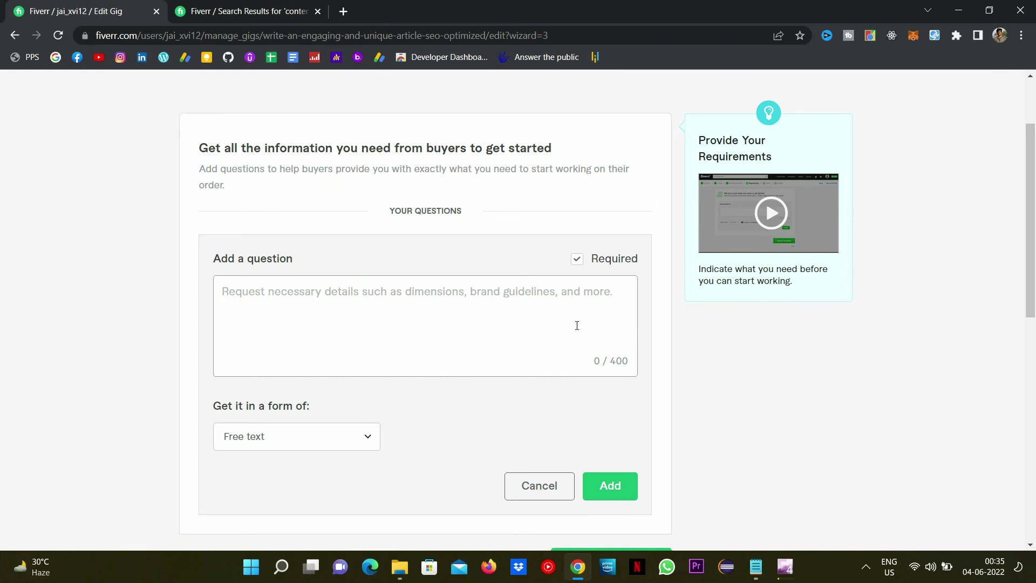
pyautogui.write('Minimum word limit?')
pyautogui.scroll(-3, 312, 273)
pyautogui.click(312, 291)
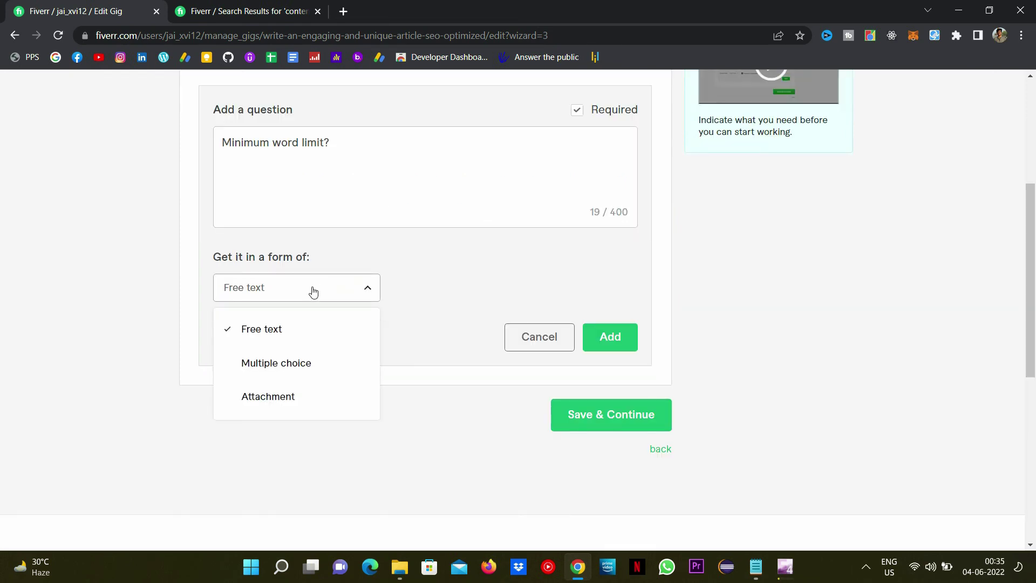
pyautogui.click(144, 307)
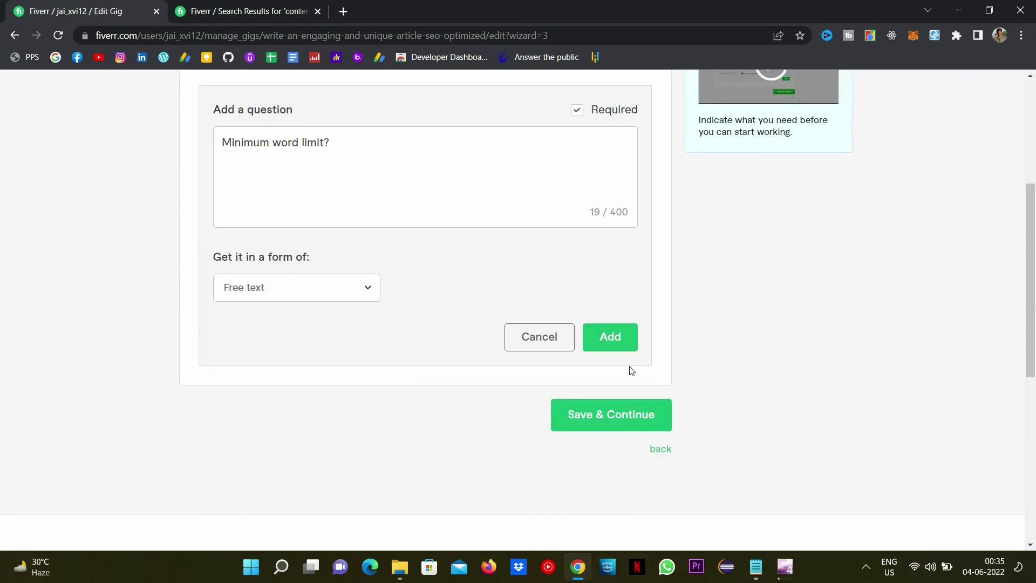
pyautogui.click(611, 335)
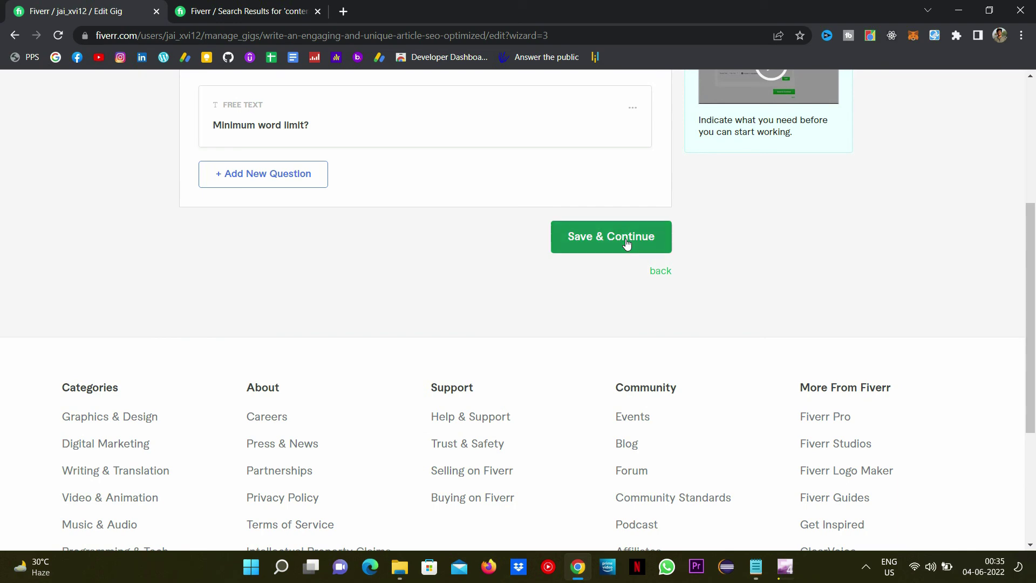
# Step: Add a primary gallery image and save the Gallery step to reach Publish Gig
pyautogui.click(597, 241)
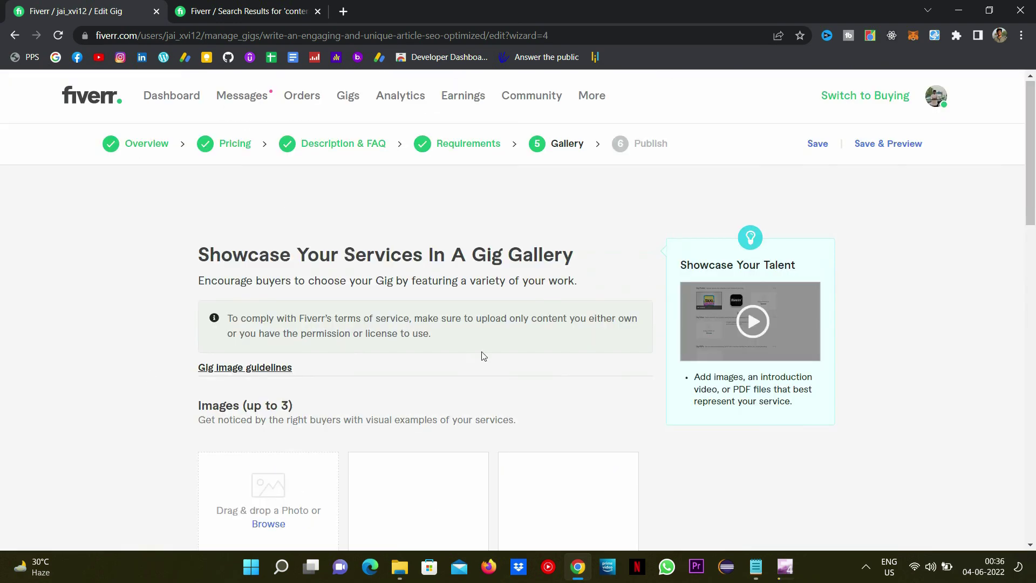
pyautogui.scroll(-2, 156, 254)
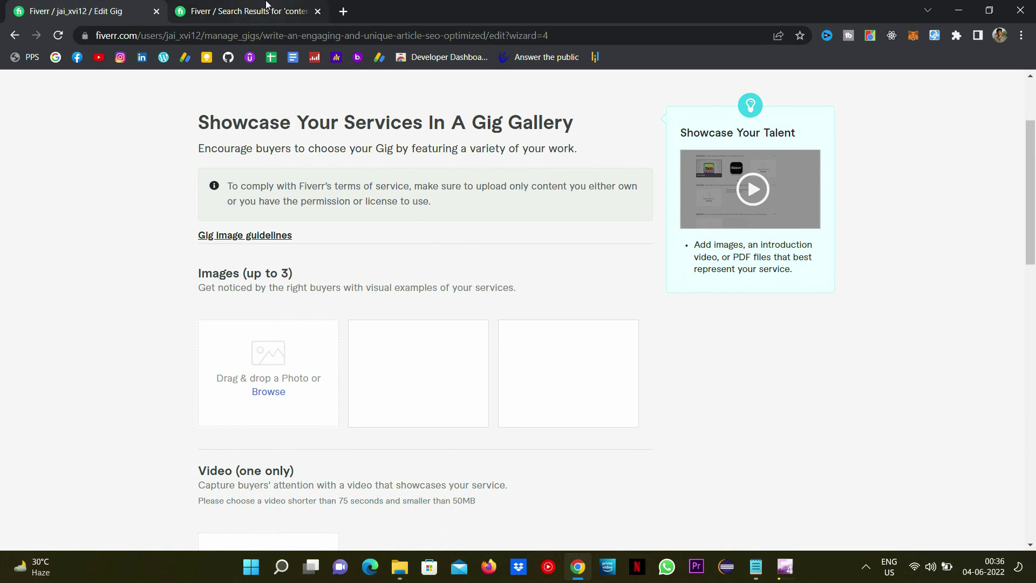
pyautogui.click(243, 11)
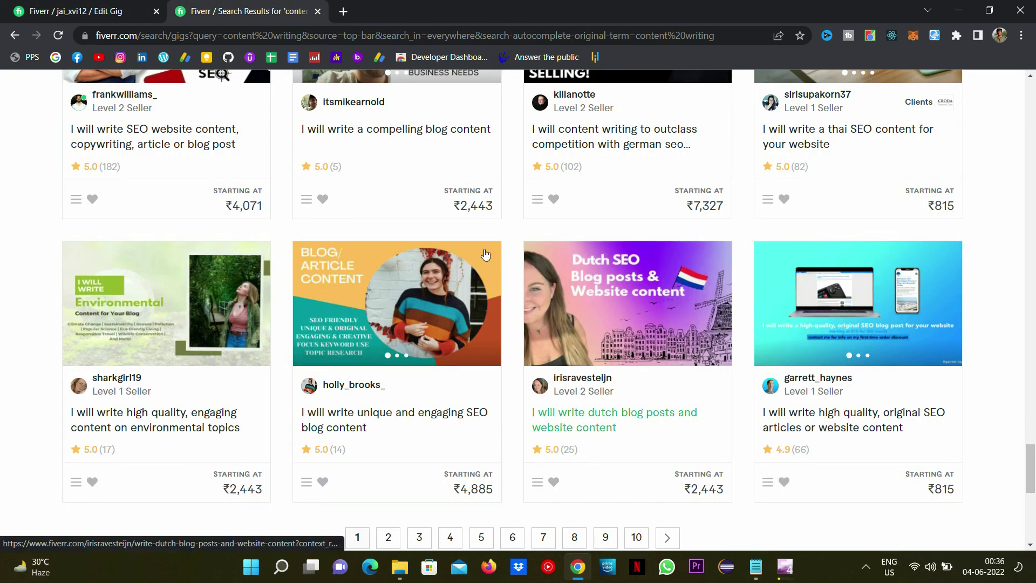
pyautogui.click(75, 11)
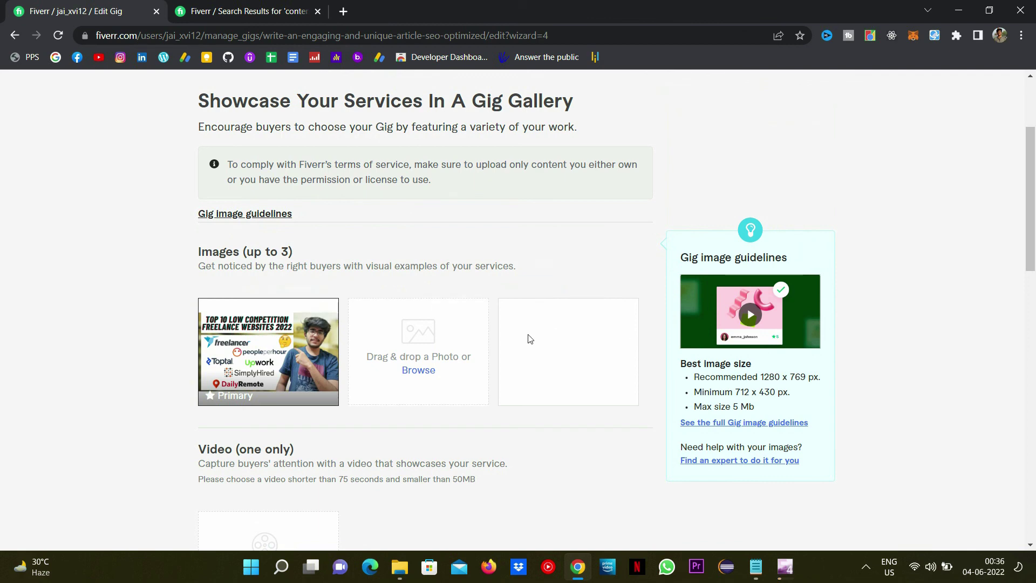
pyautogui.scroll(-3, 340, 347)
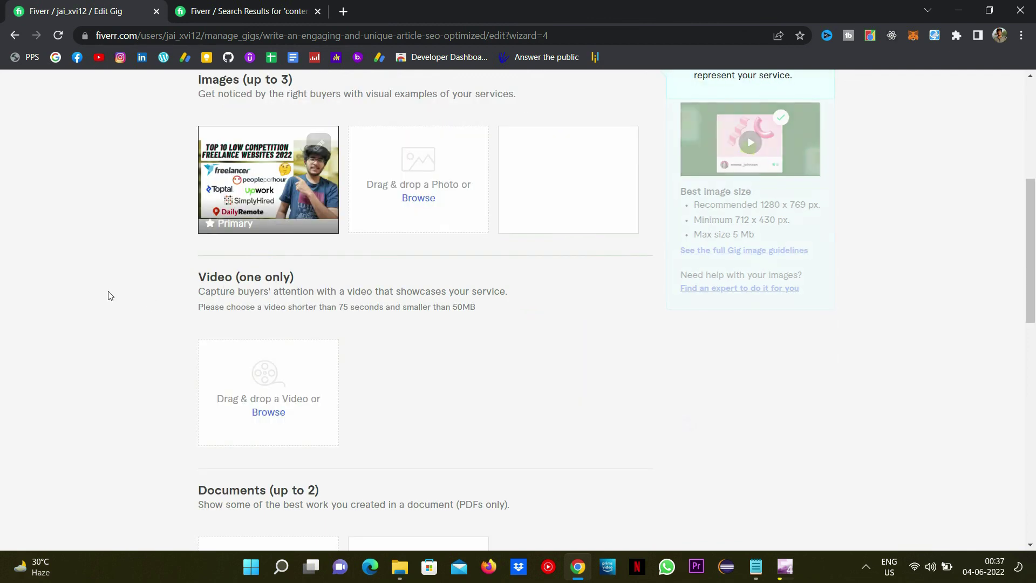
pyautogui.scroll(-4, 106, 294)
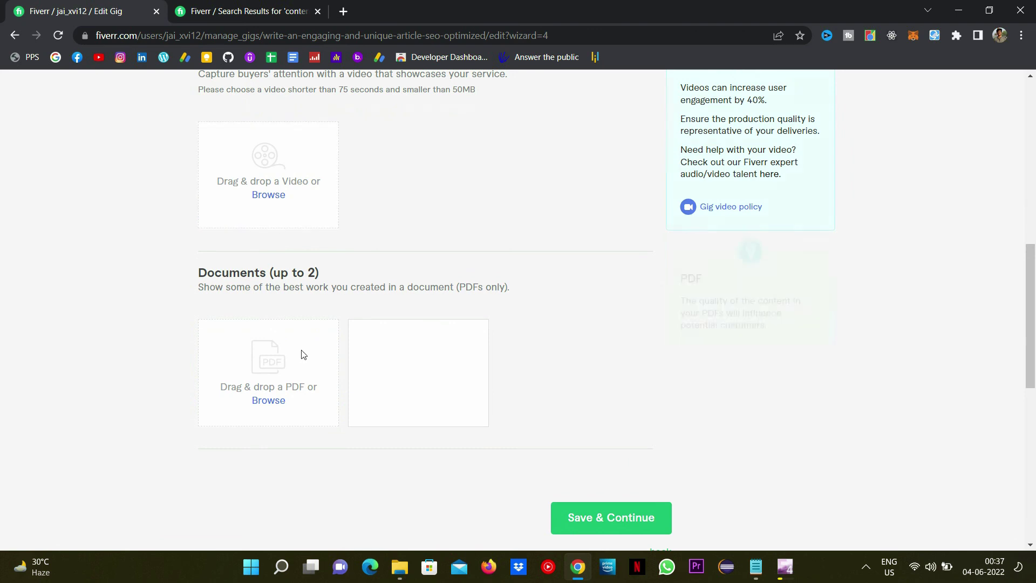
pyautogui.click(623, 527)
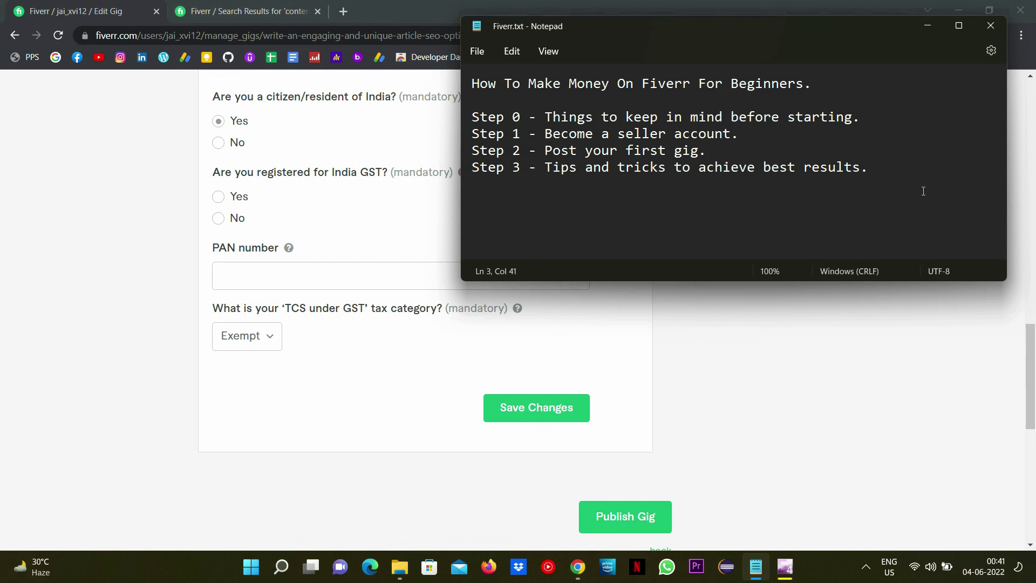
# Step: Bring the Fiverr.txt outline forward with the cursor below the Step 3 line
pyautogui.click(924, 191)
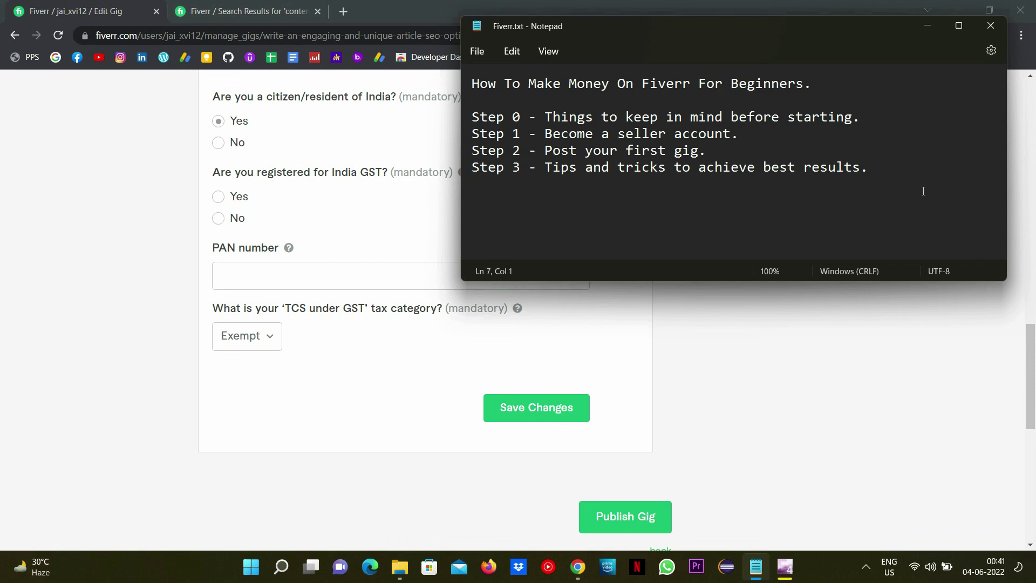